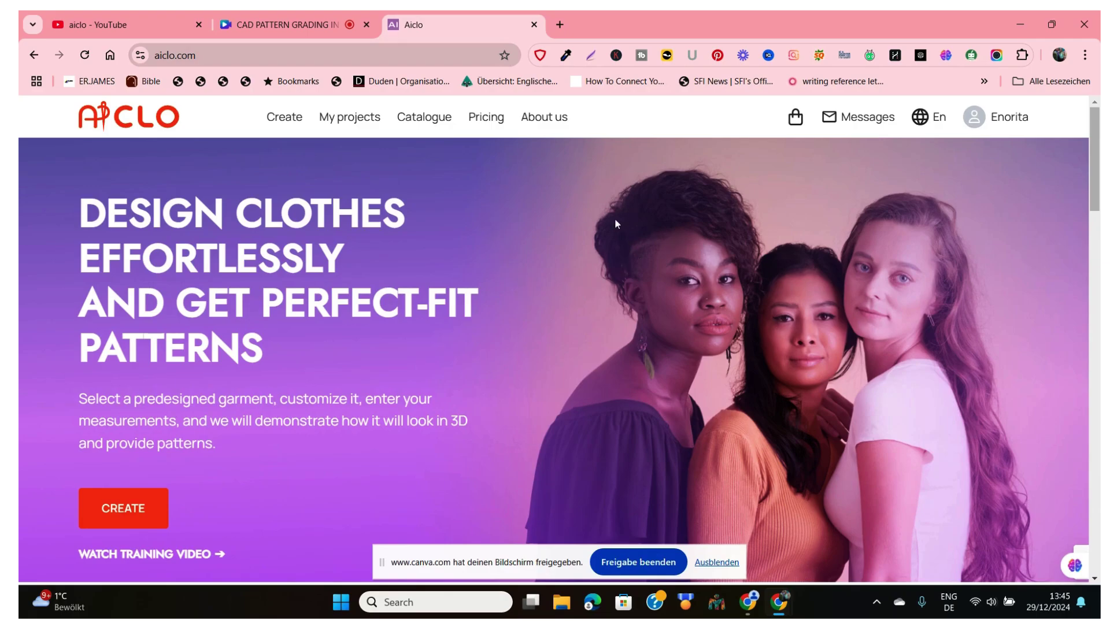
- Create a new design from the A-Line dress technical drawing in the Dresses category
left_click(276, 119)
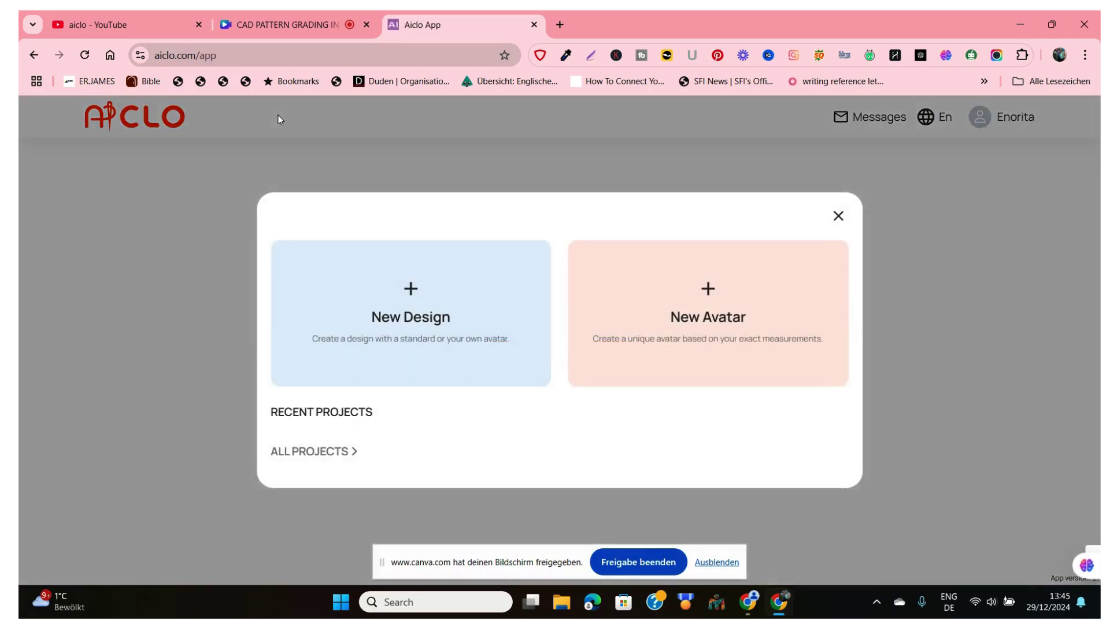
left_click(409, 295)
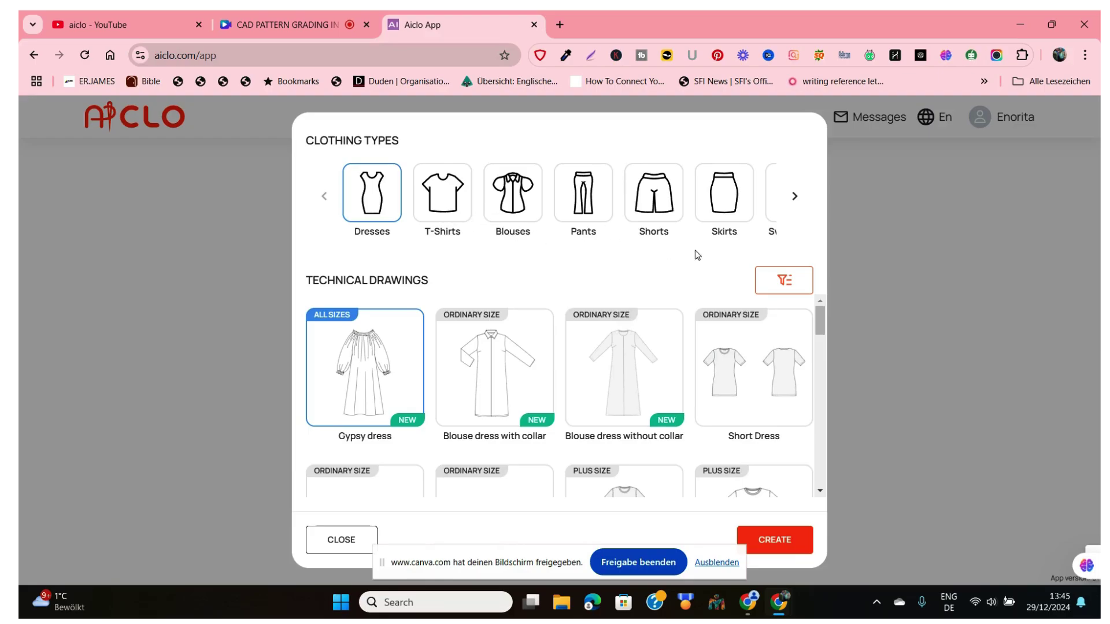
mouse_move(823, 322)
left_mouse_down()
mouse_move(823, 335)
mouse_move(824, 321)
left_mouse_up()
left_click_drag(821, 321, 827, 362)
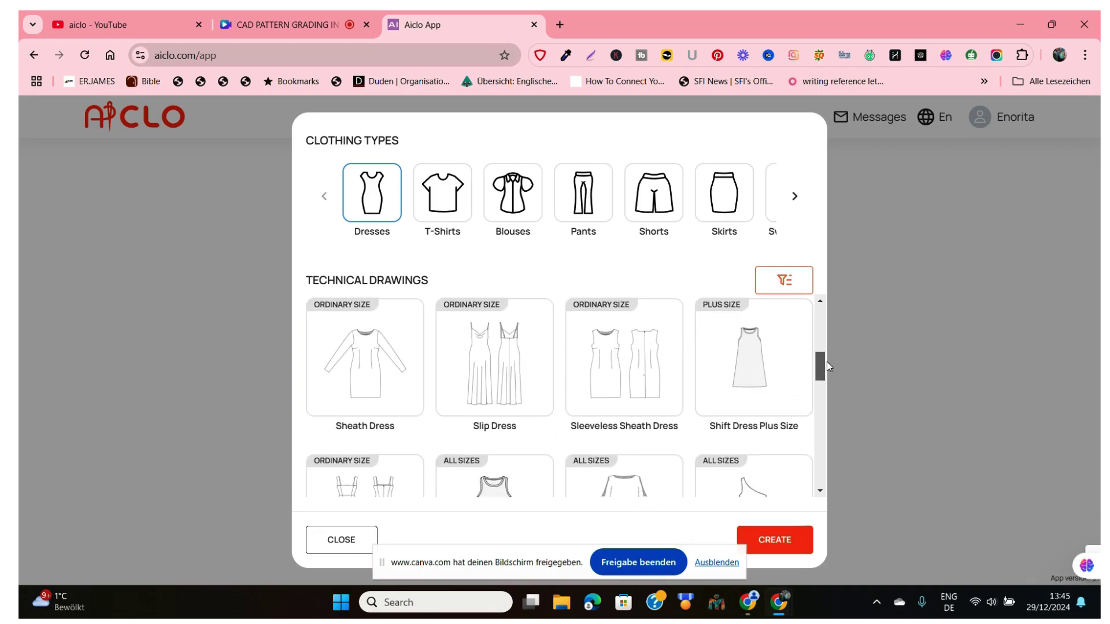
left_click_drag(826, 362, 831, 404)
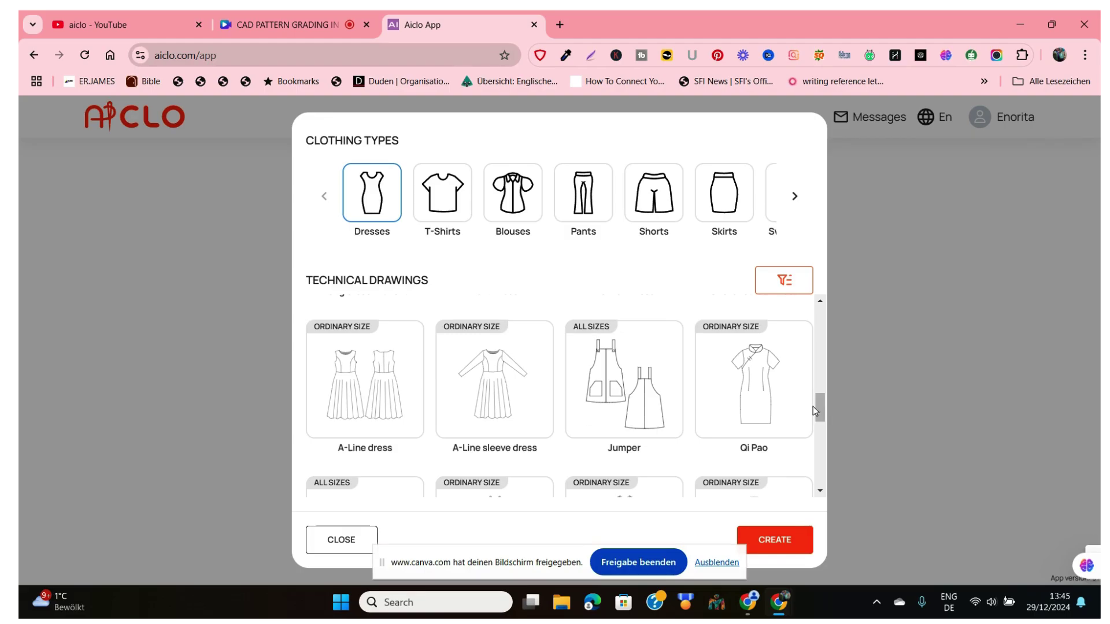
left_click(375, 387)
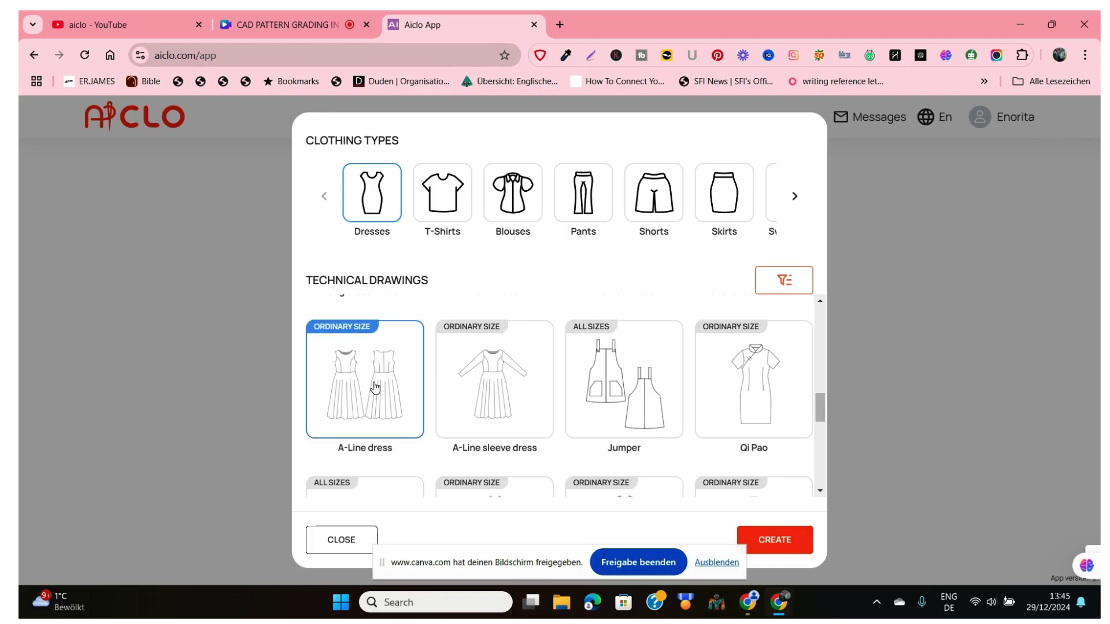
left_click(715, 564)
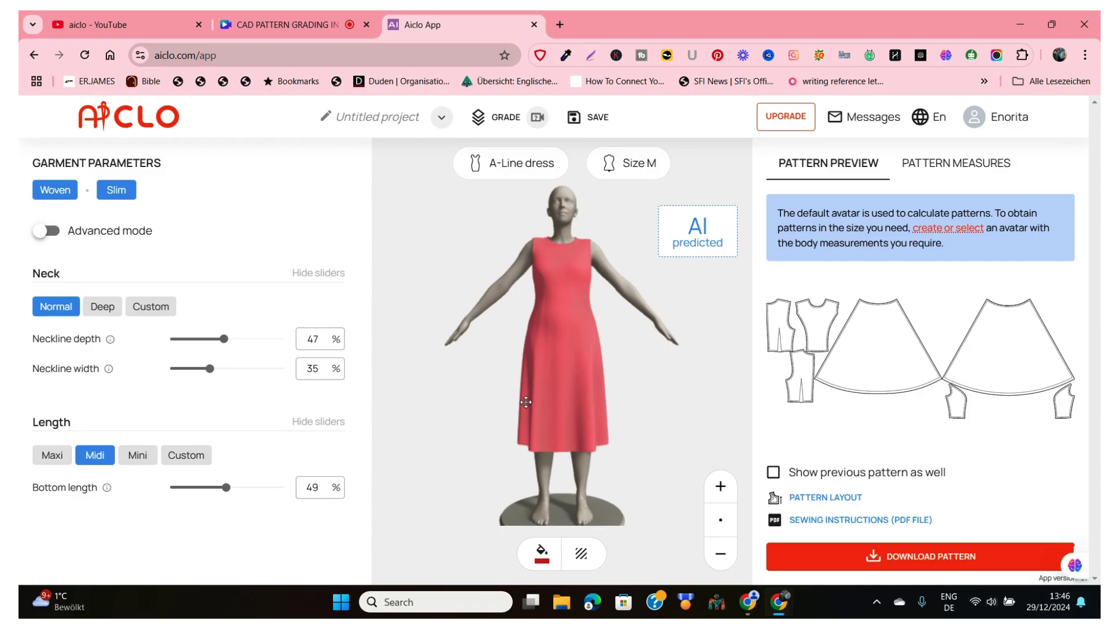
- Set the dress's bottom length to 27% in advanced mode and show the pattern measures
left_click(45, 232)
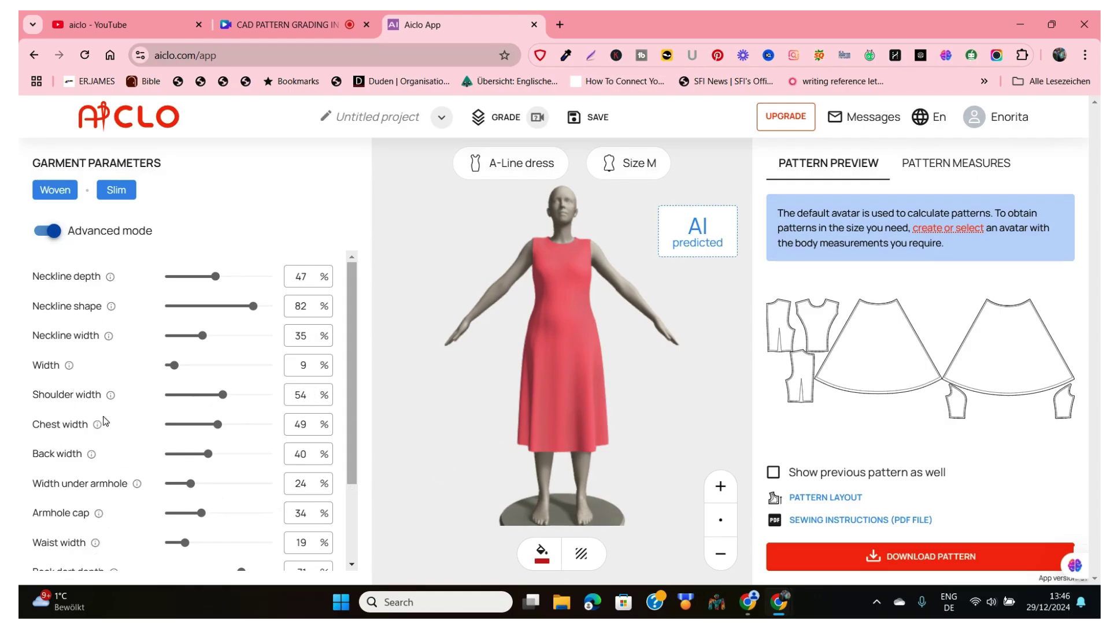
left_click_drag(351, 365, 354, 459)
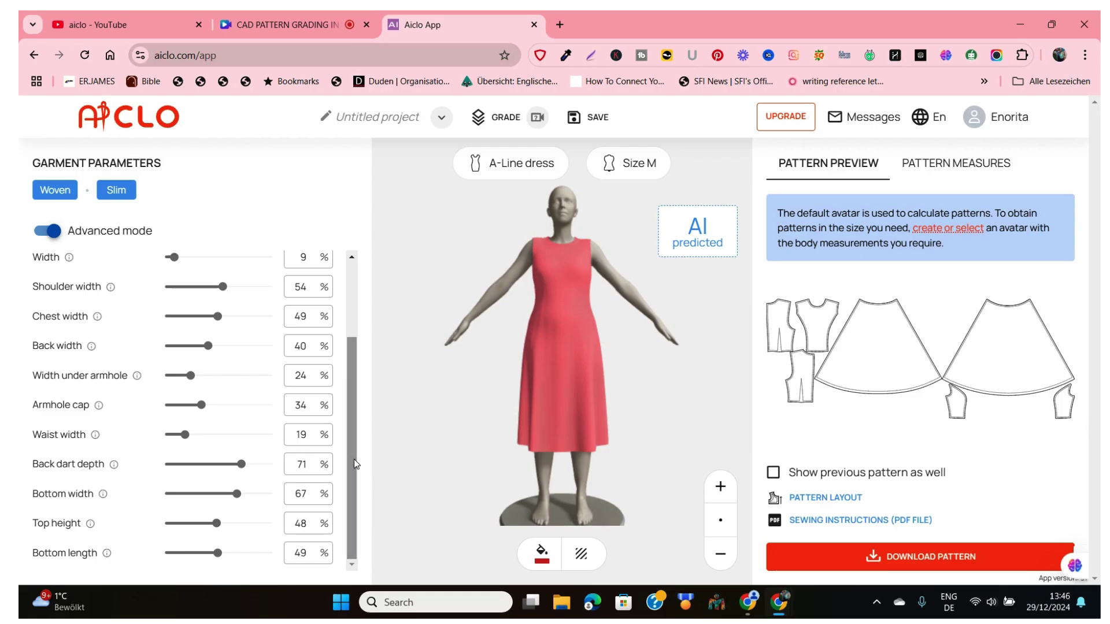
left_click_drag(217, 556, 194, 564)
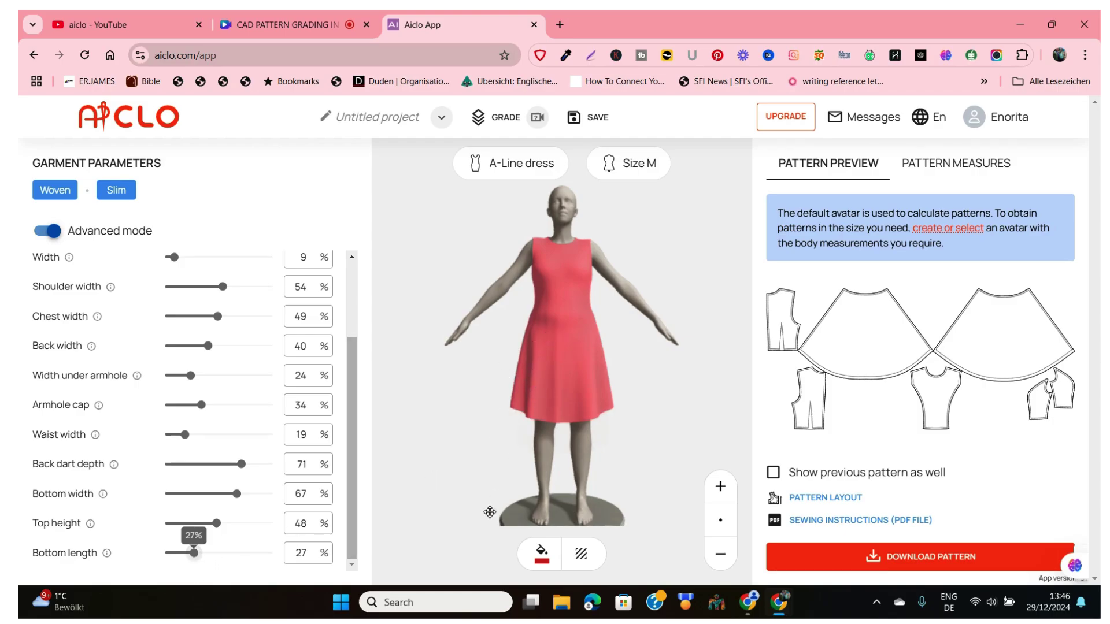
mouse_move(632, 435)
left_mouse_down()
mouse_move(469, 450)
mouse_move(414, 359)
mouse_move(422, 416)
mouse_move(471, 439)
mouse_move(618, 368)
mouse_move(584, 389)
mouse_move(663, 382)
mouse_move(612, 462)
mouse_move(620, 441)
left_mouse_up()
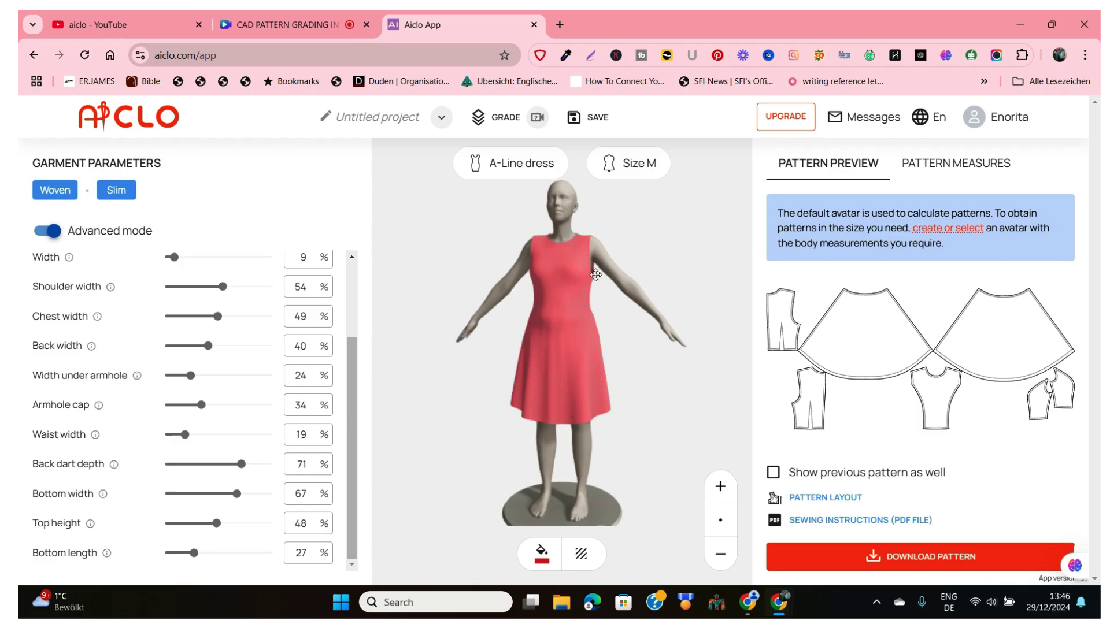
left_click(972, 169)
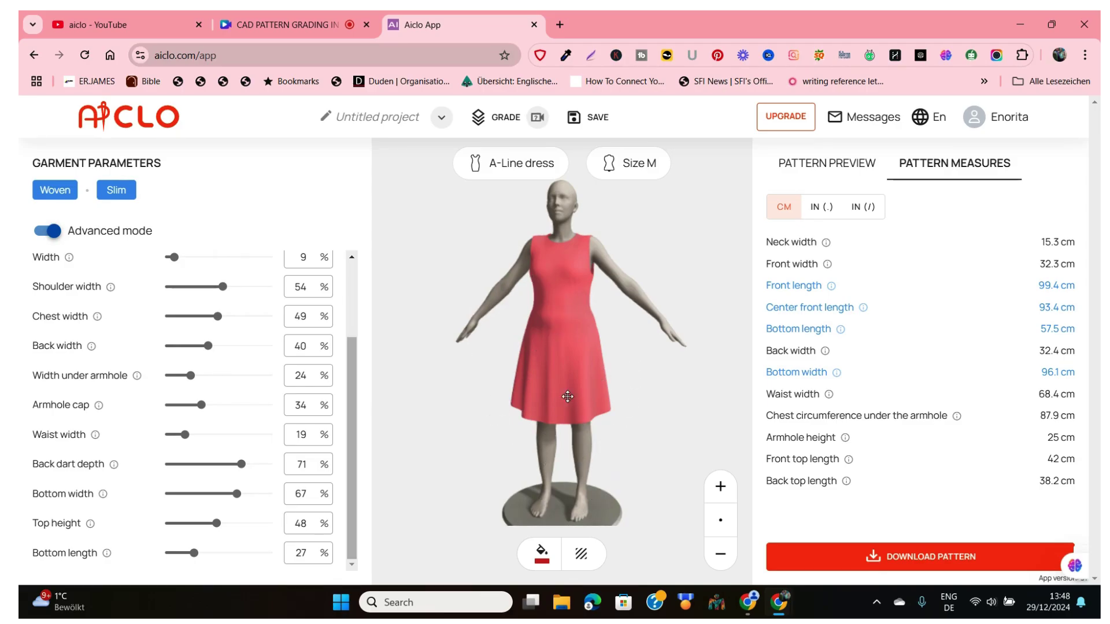
- Recolour the dress to bright green #27CF12
left_click(541, 557)
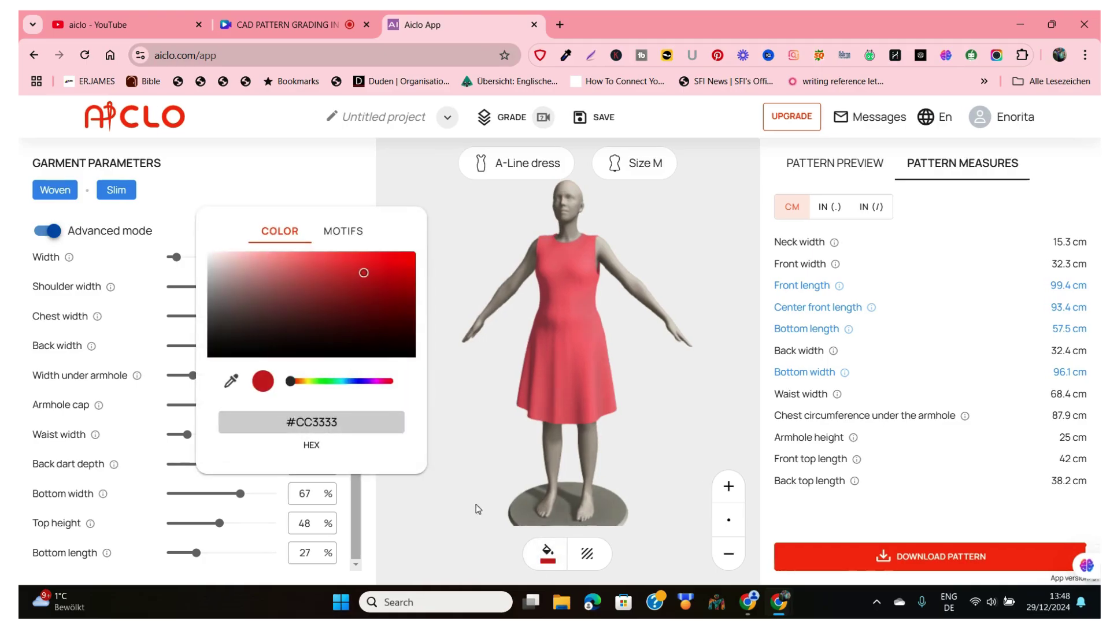
left_click(323, 383)
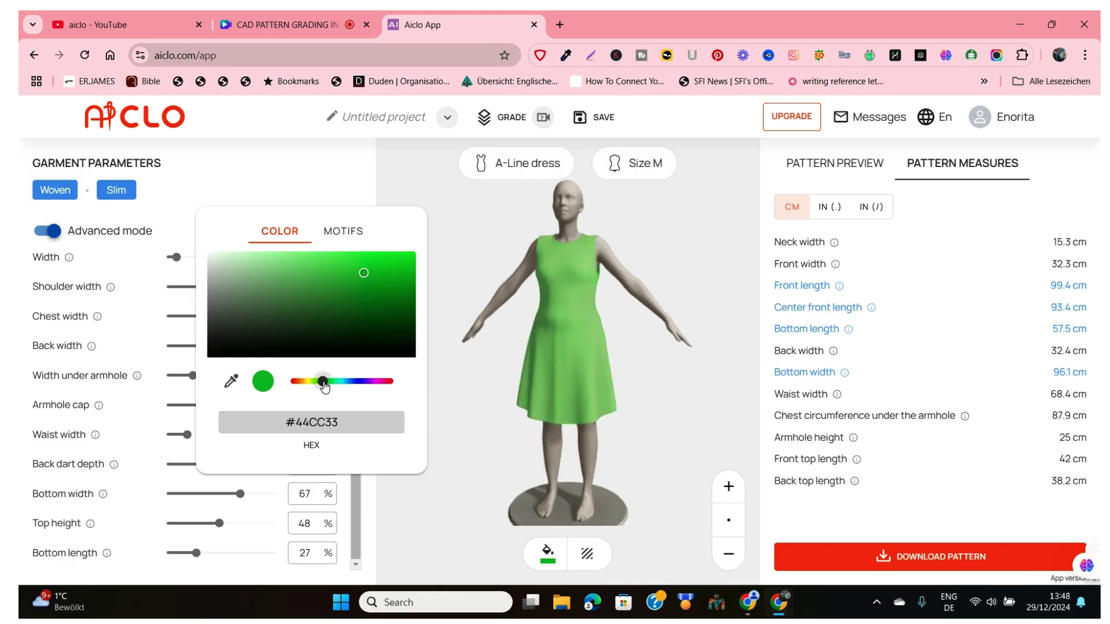
left_click_drag(361, 269, 398, 272)
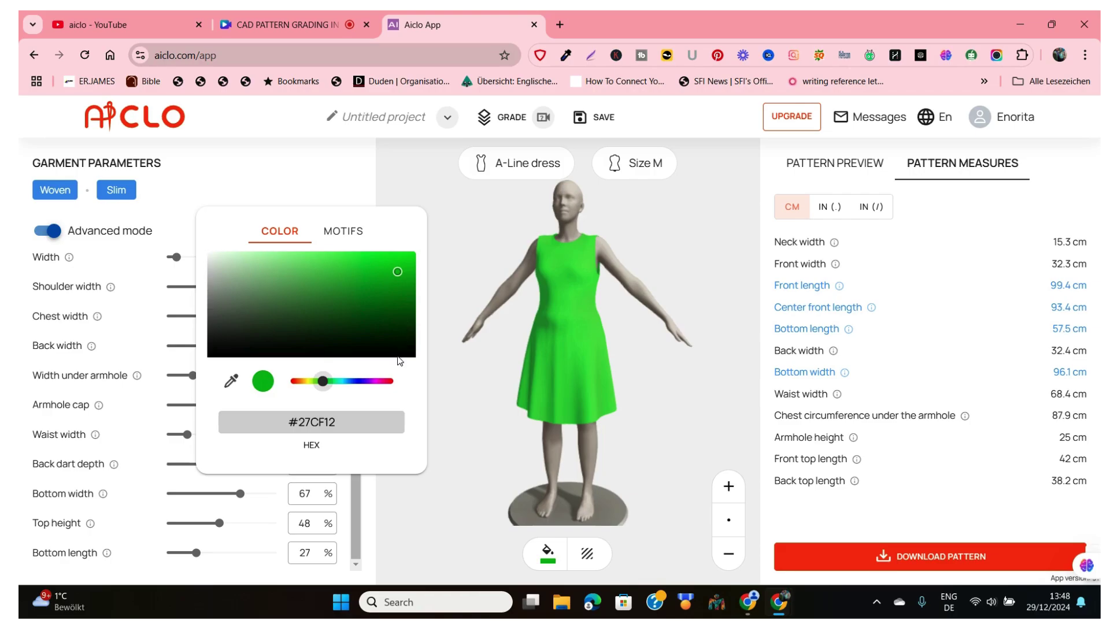
- Try the Zebra Skin motif on the dress and replace it with the black-and-white Polka Dots motif
left_click(350, 234)
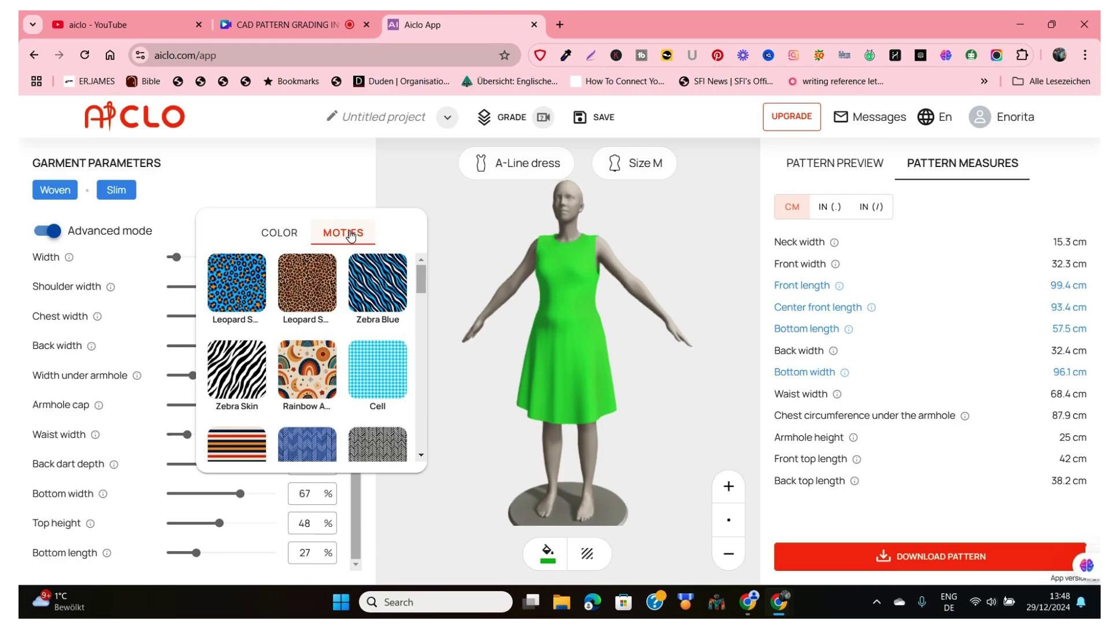
left_click(237, 371)
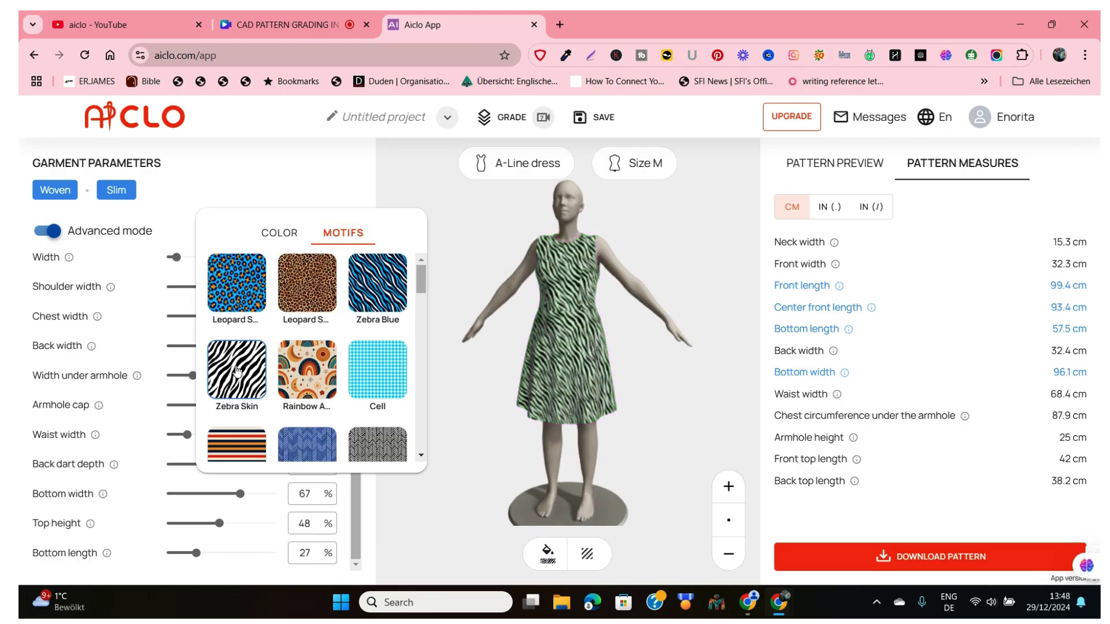
left_click_drag(425, 283, 426, 328)
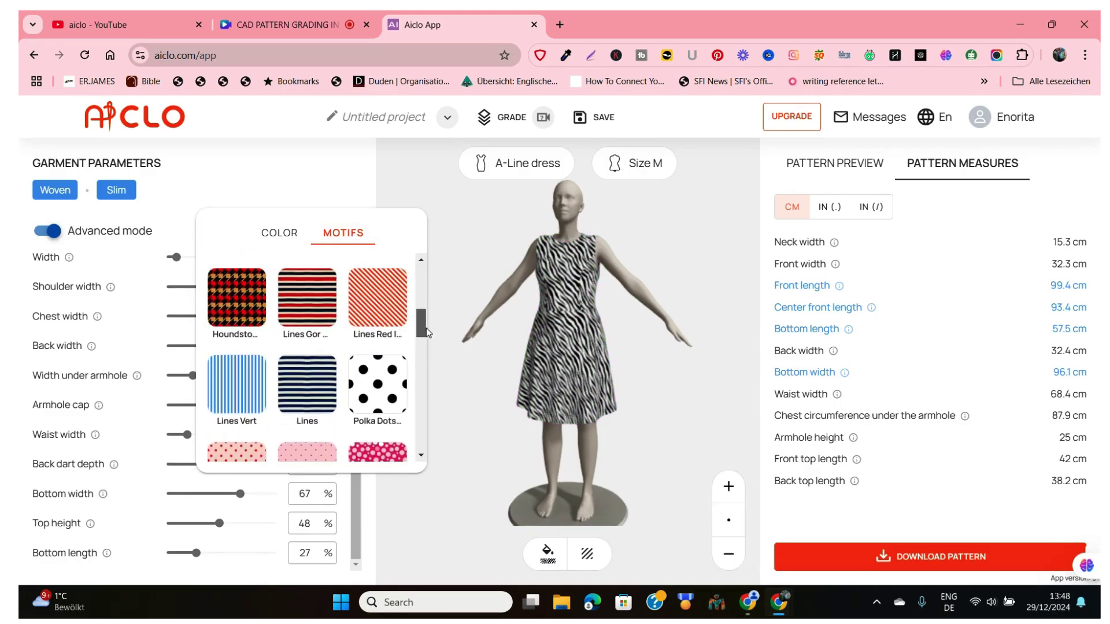
left_click(380, 392)
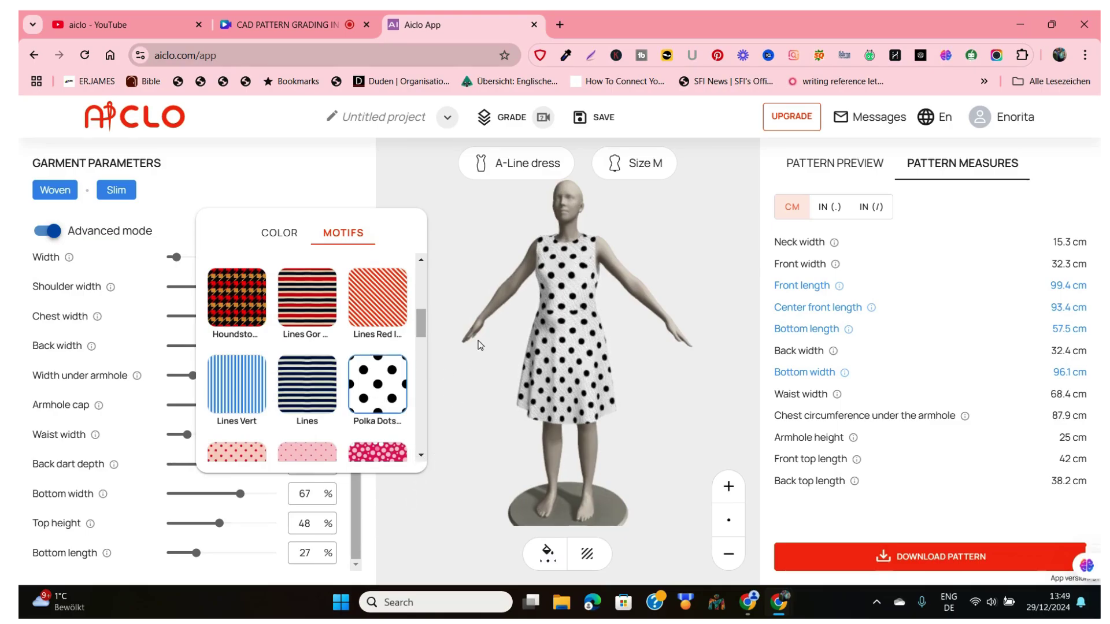
left_click(453, 248)
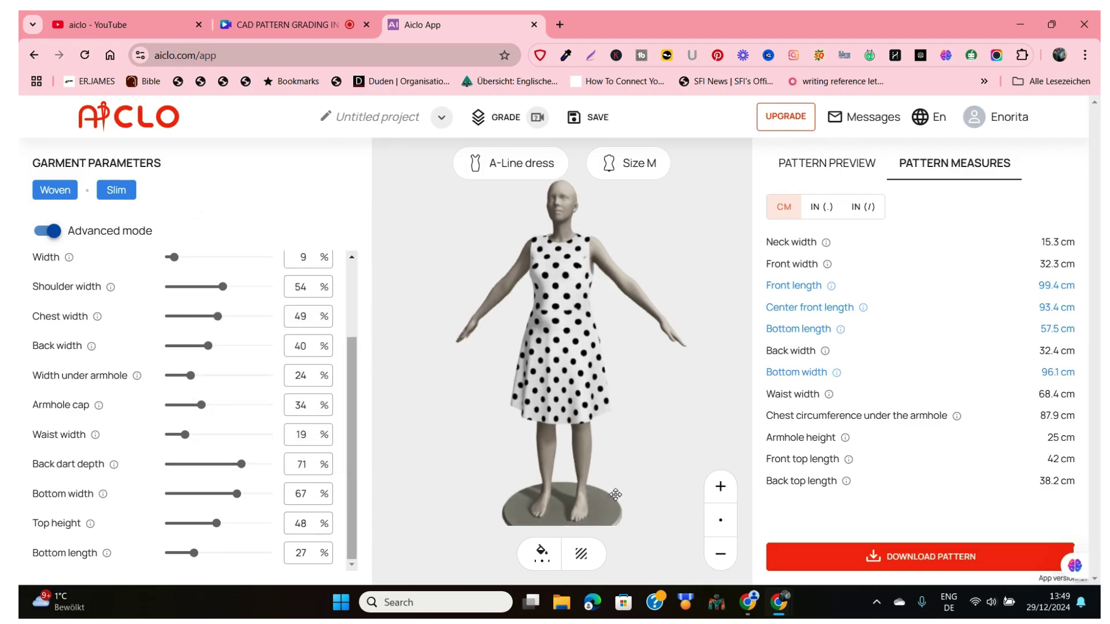
mouse_move(642, 455)
left_mouse_down()
mouse_move(428, 409)
mouse_move(416, 461)
mouse_move(668, 411)
mouse_move(674, 397)
mouse_move(676, 444)
mouse_move(650, 450)
left_mouse_up()
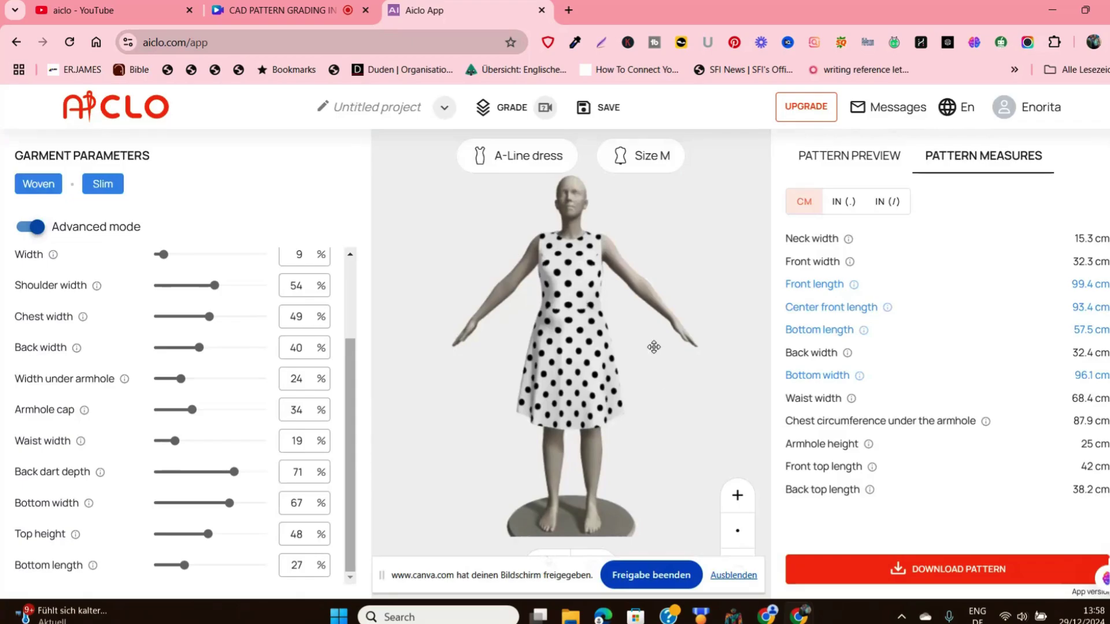
- Start grading the dress and save the project as SLEEVELESS A-GOWN
left_click(524, 111)
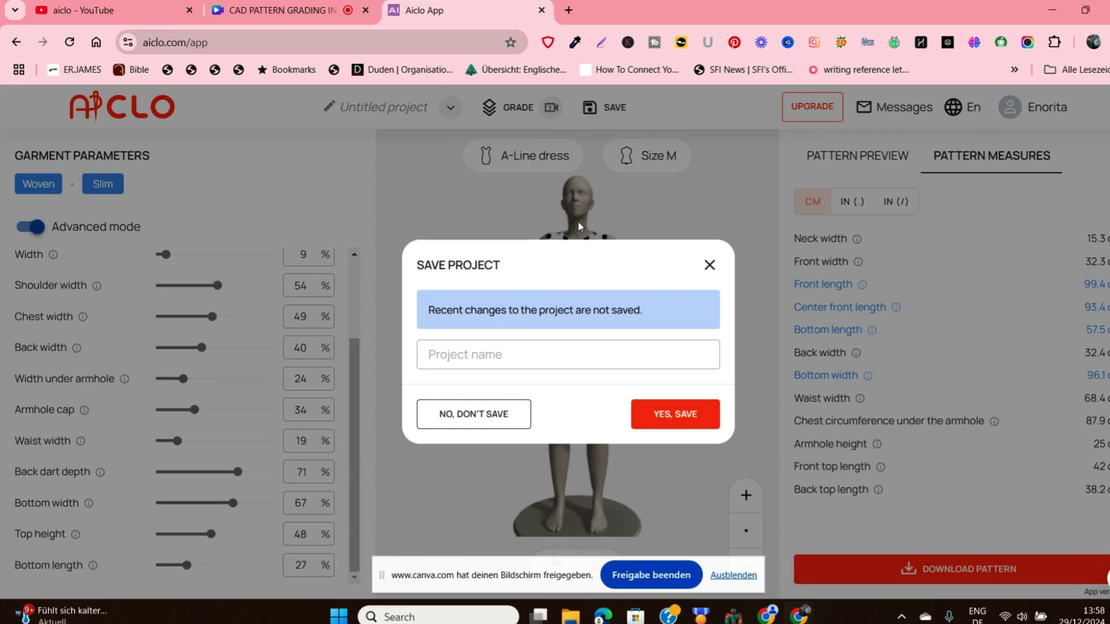
left_click(440, 357)
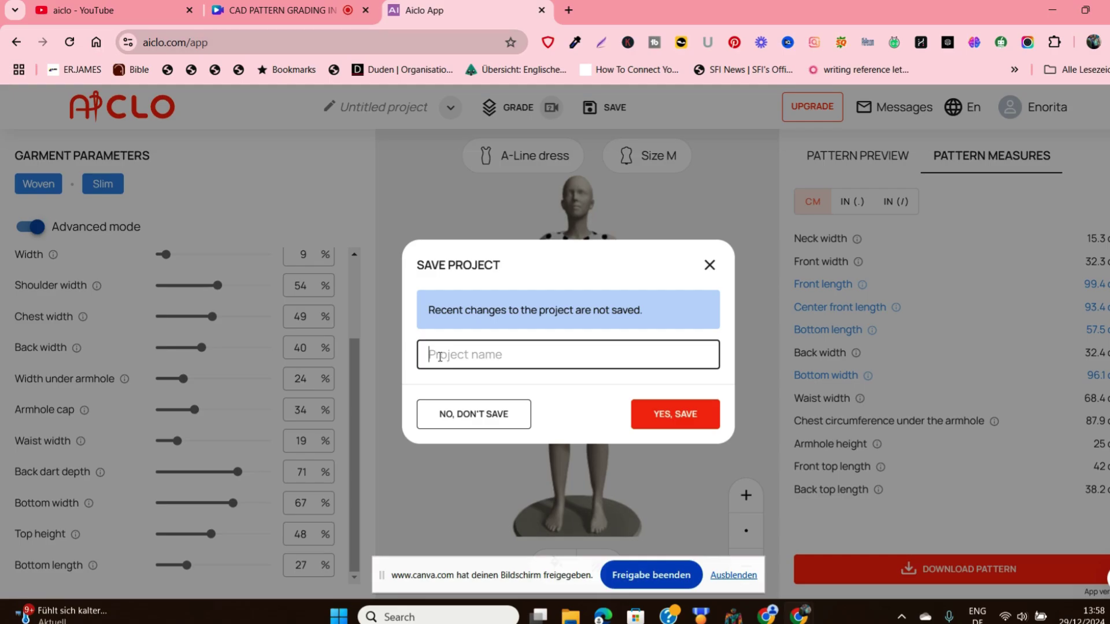
type("SLEEVELESS A-")
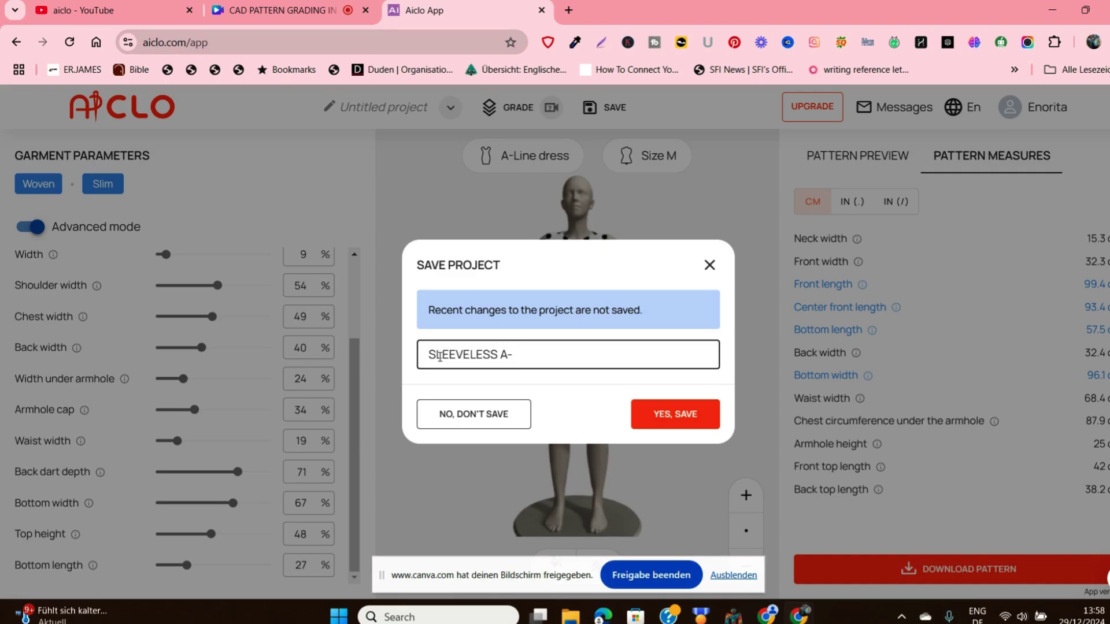
type("GOWN")
left_click(688, 418)
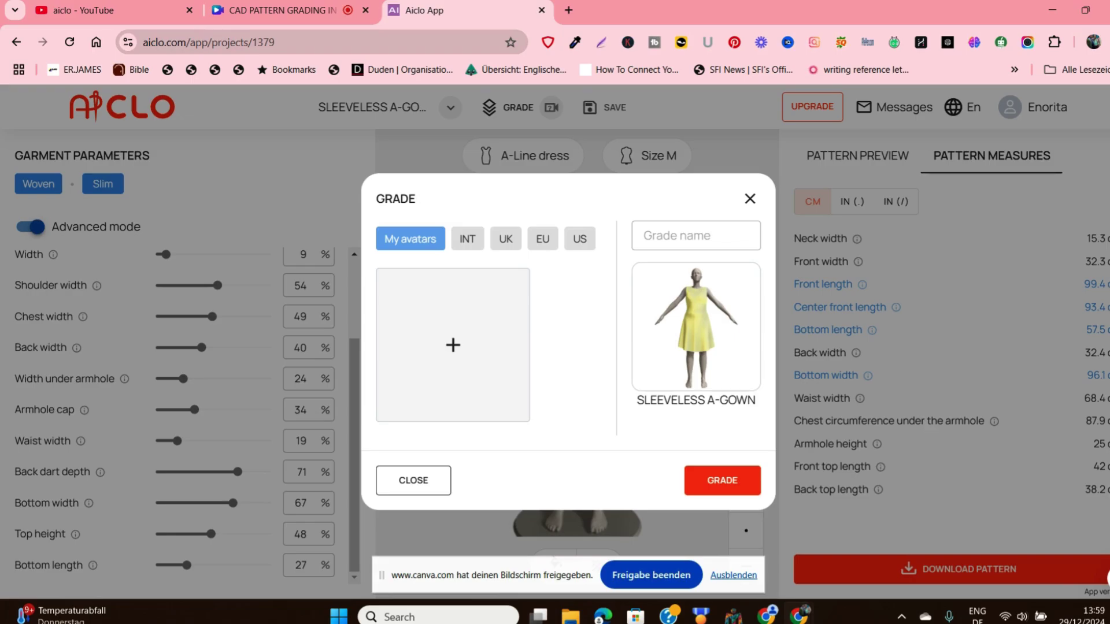
- Name the grade US SIZE 8 and look through the available US avatar sizes
left_click(684, 234)
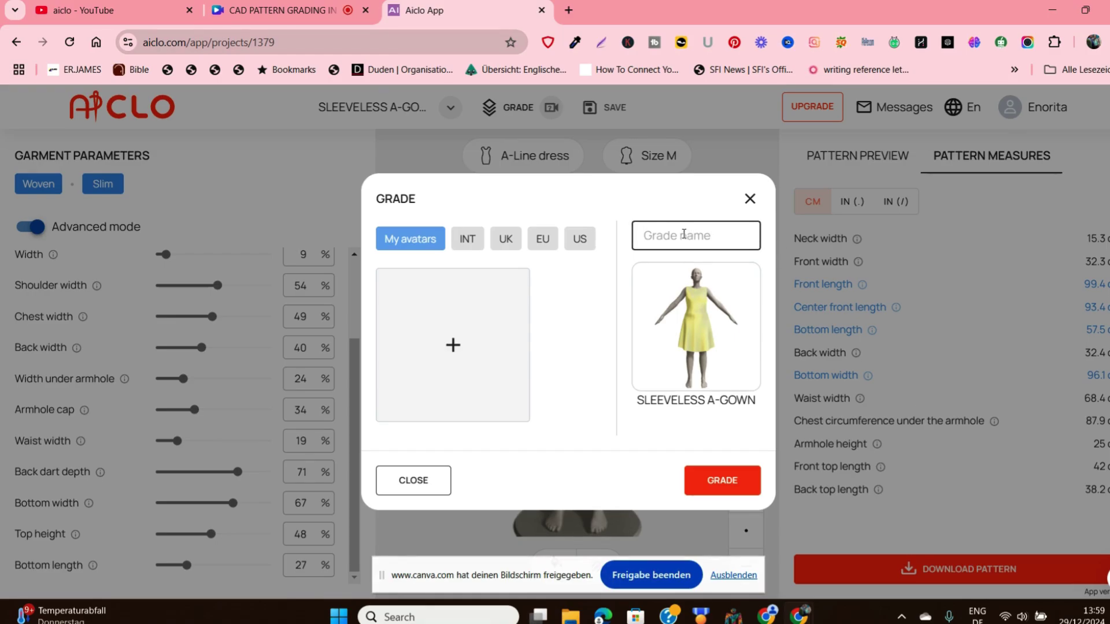
type("US SIZE 8")
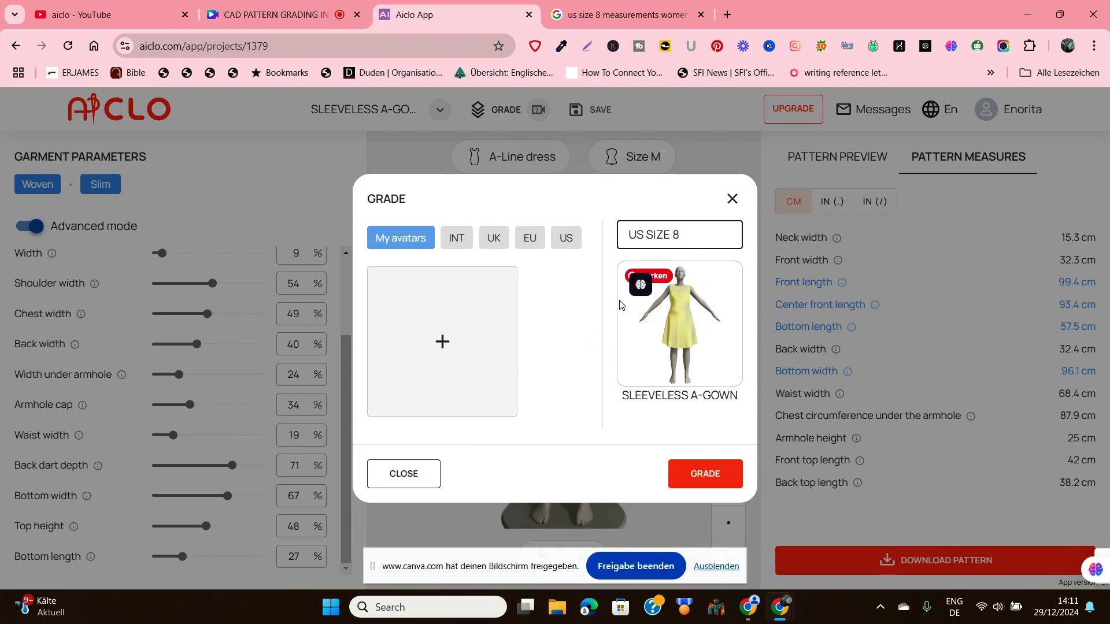
left_click(567, 238)
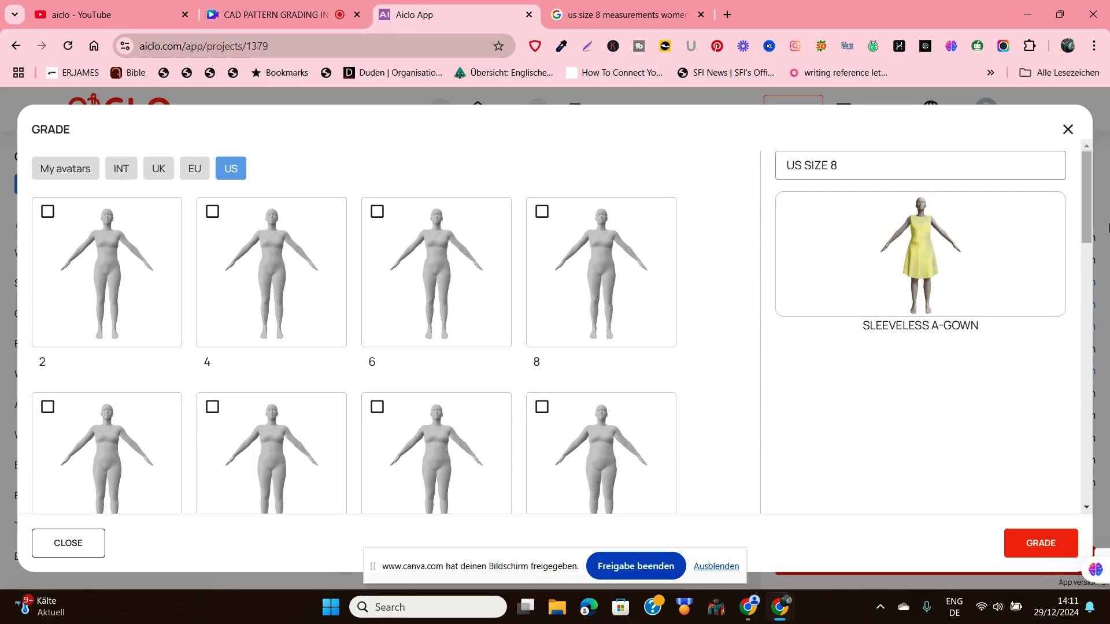
left_click_drag(1085, 226, 1099, 306)
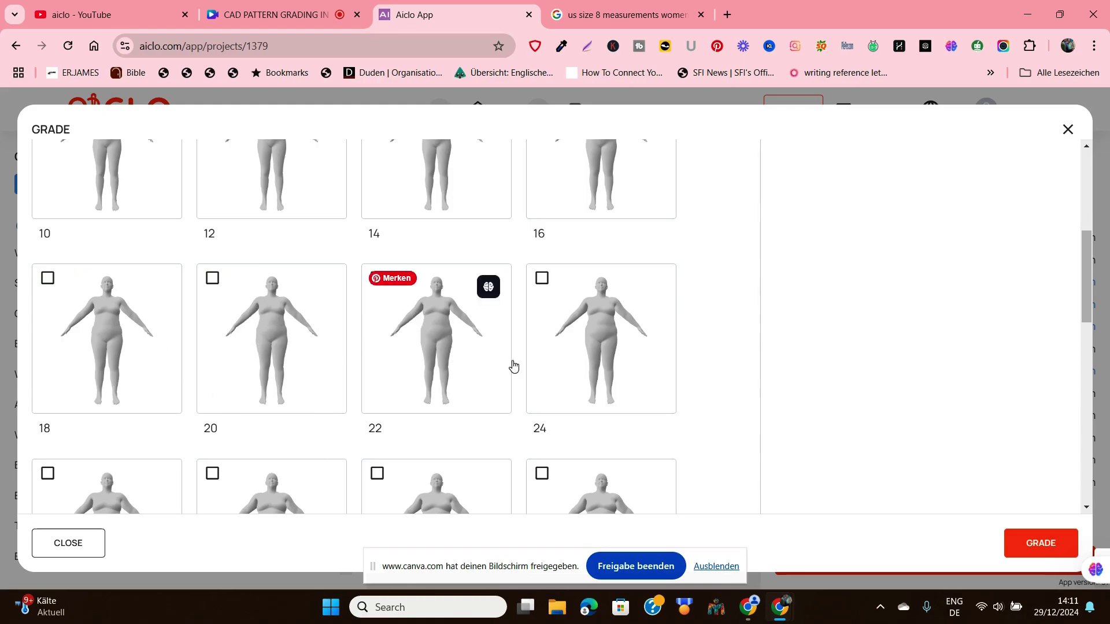
left_click_drag(1089, 277, 1066, 124)
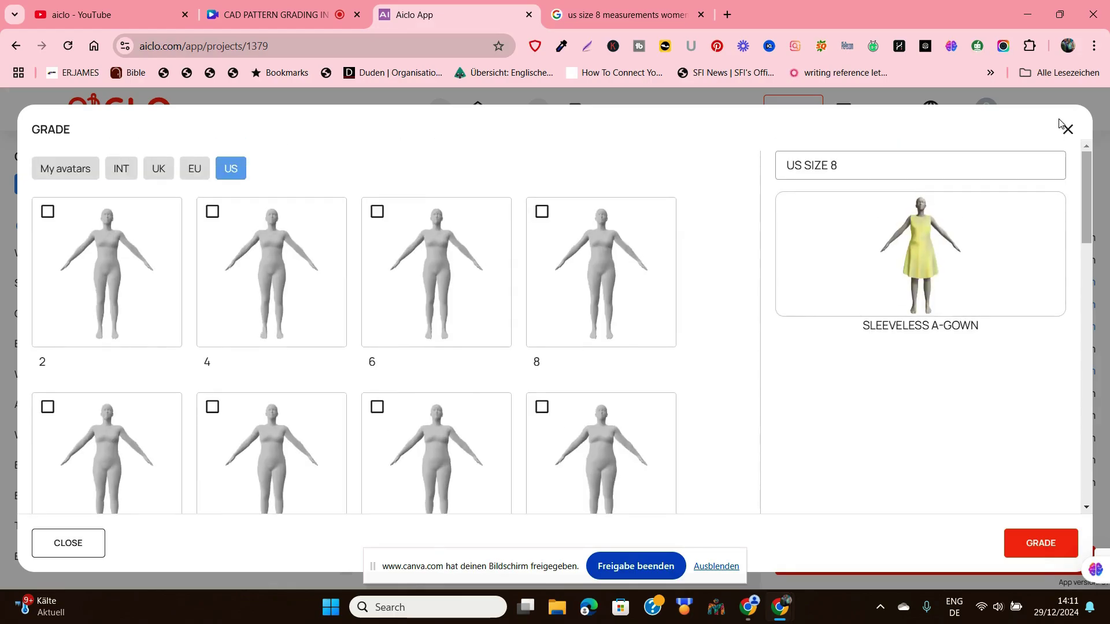
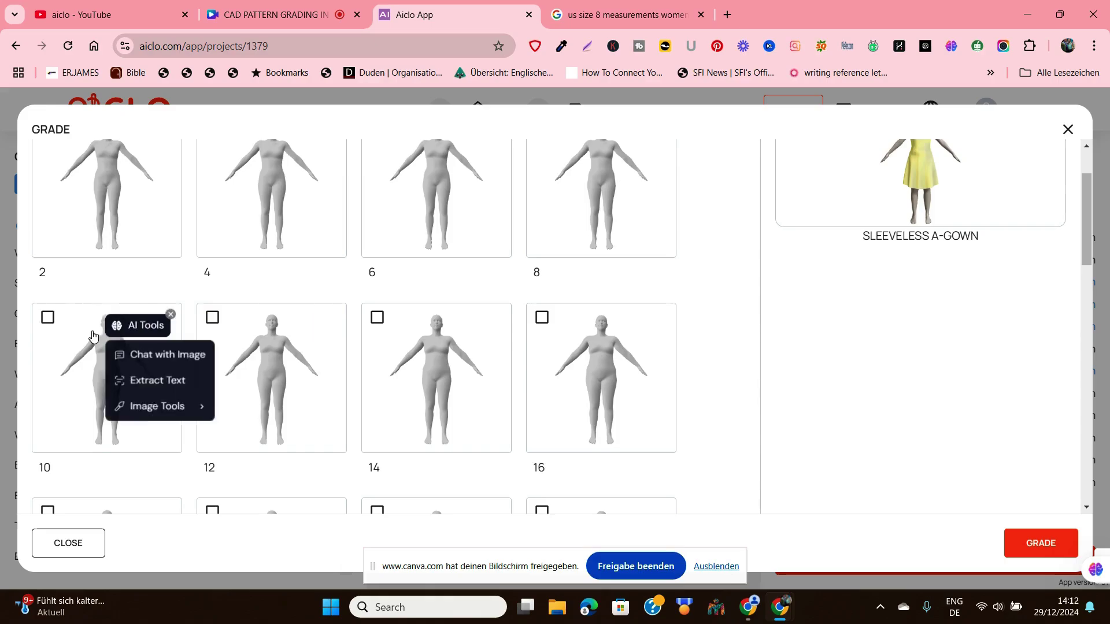
- Add the US size 10, 12 and 14 avatars to the grade
left_click(47, 318)
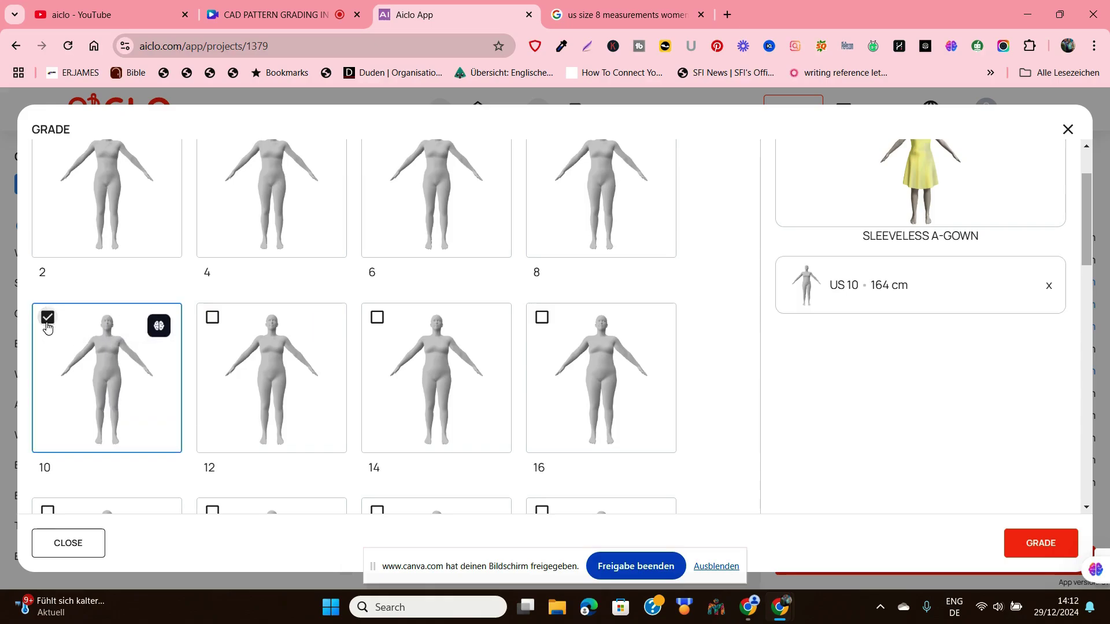
left_click(213, 318)
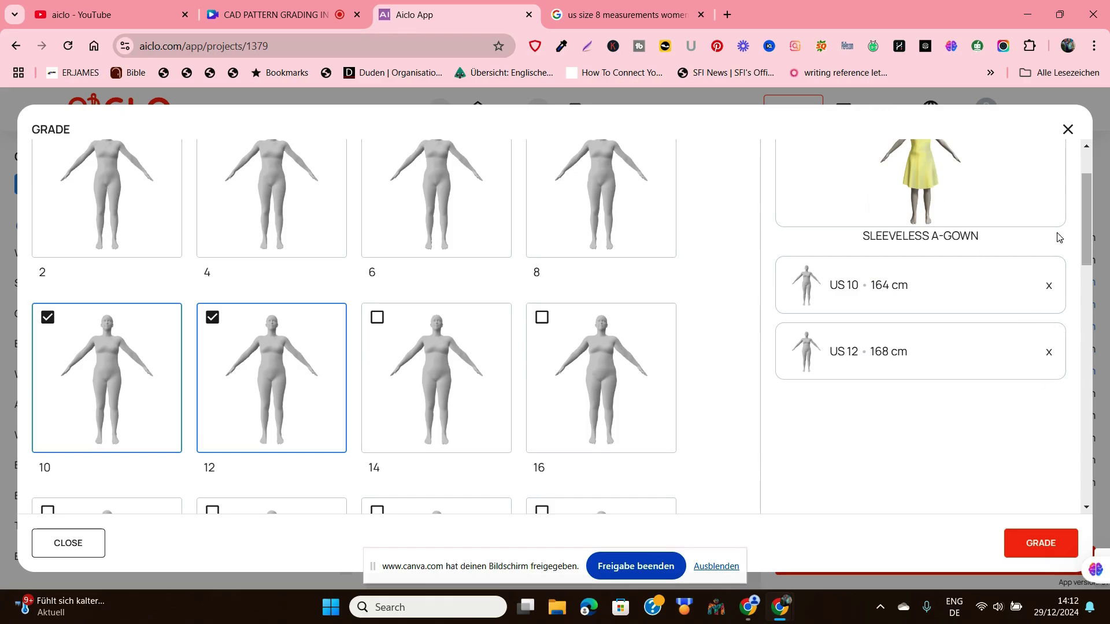
mouse_move(1090, 234)
left_mouse_down()
mouse_move(1089, 298)
mouse_move(1089, 236)
left_mouse_up()
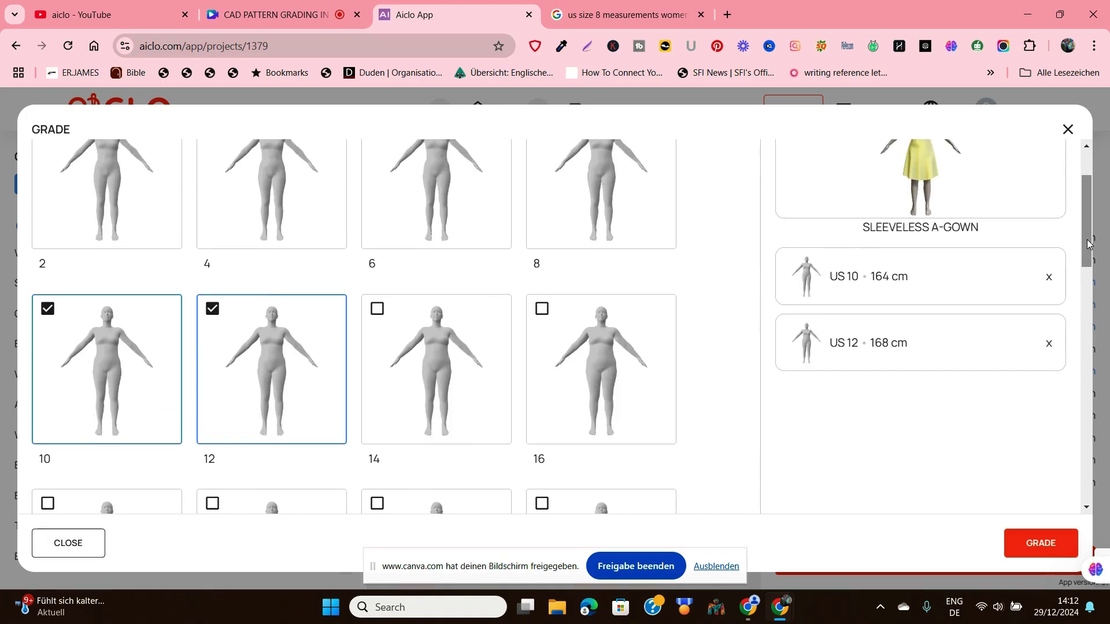
mouse_move(1090, 245)
left_mouse_down()
mouse_move(1092, 283)
mouse_move(1091, 260)
left_mouse_up()
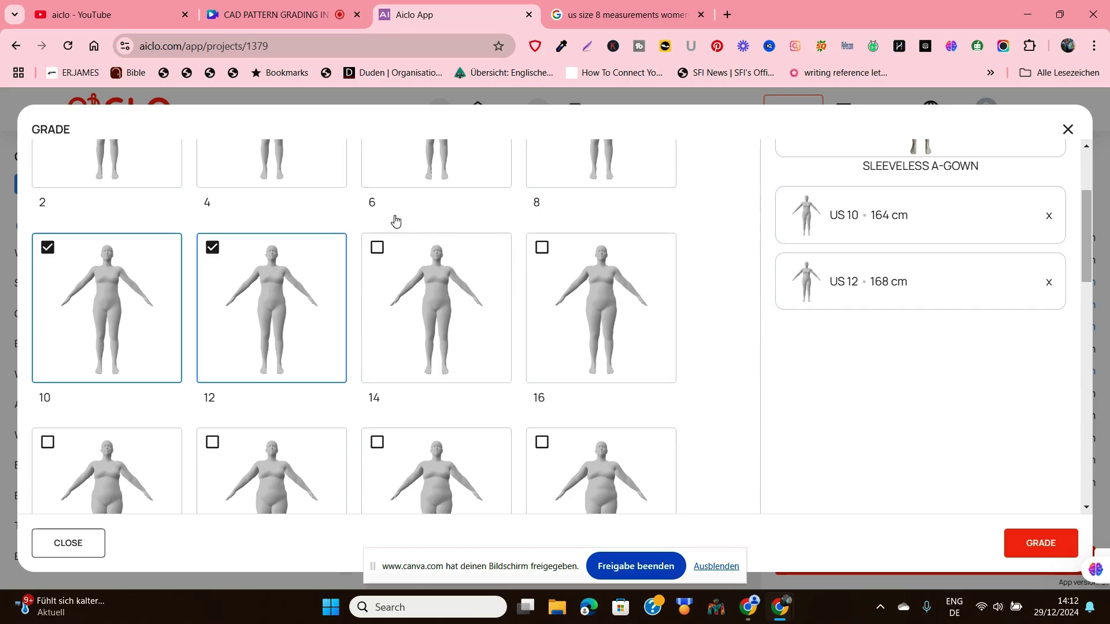
left_click(377, 248)
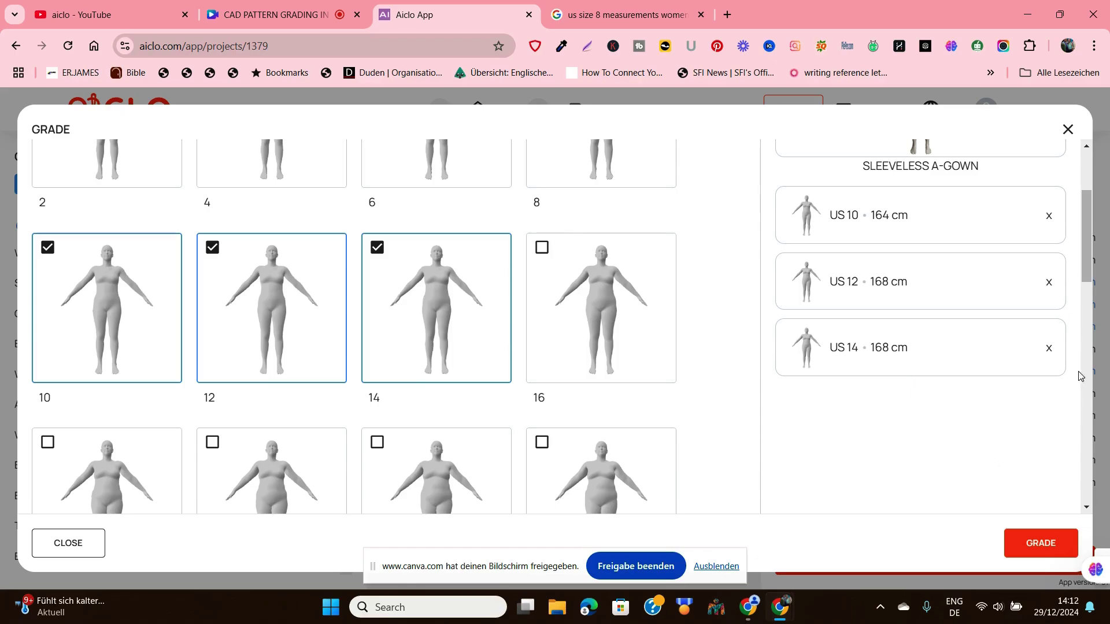
- Grade the dress for the selected US sizes and view the US 12 and US 14 results with their pattern measures
left_click(727, 571)
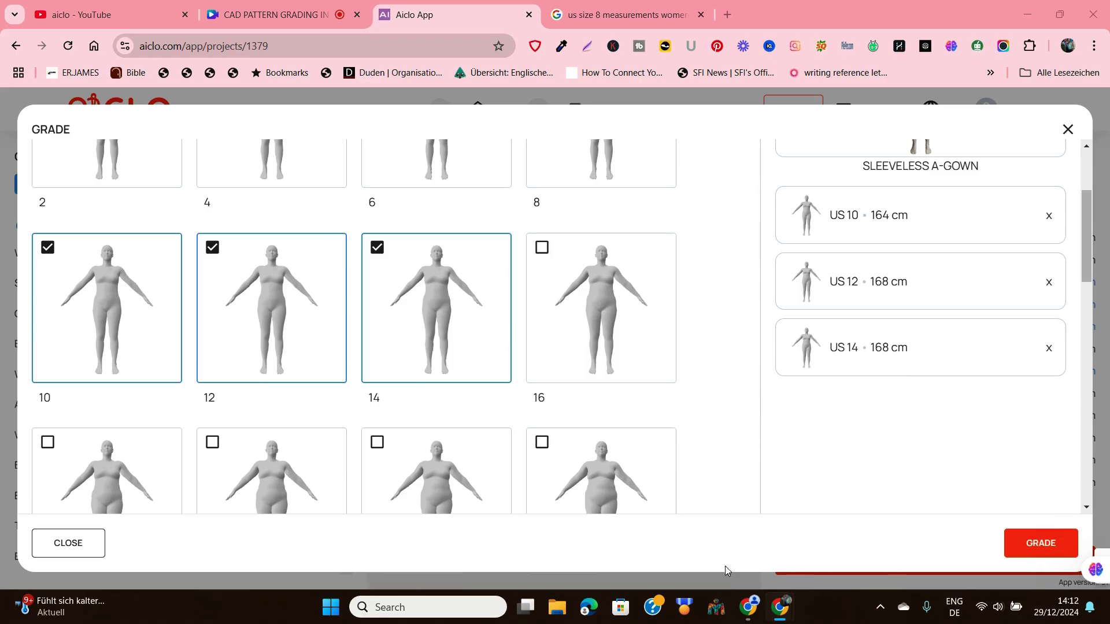
left_click(1039, 544)
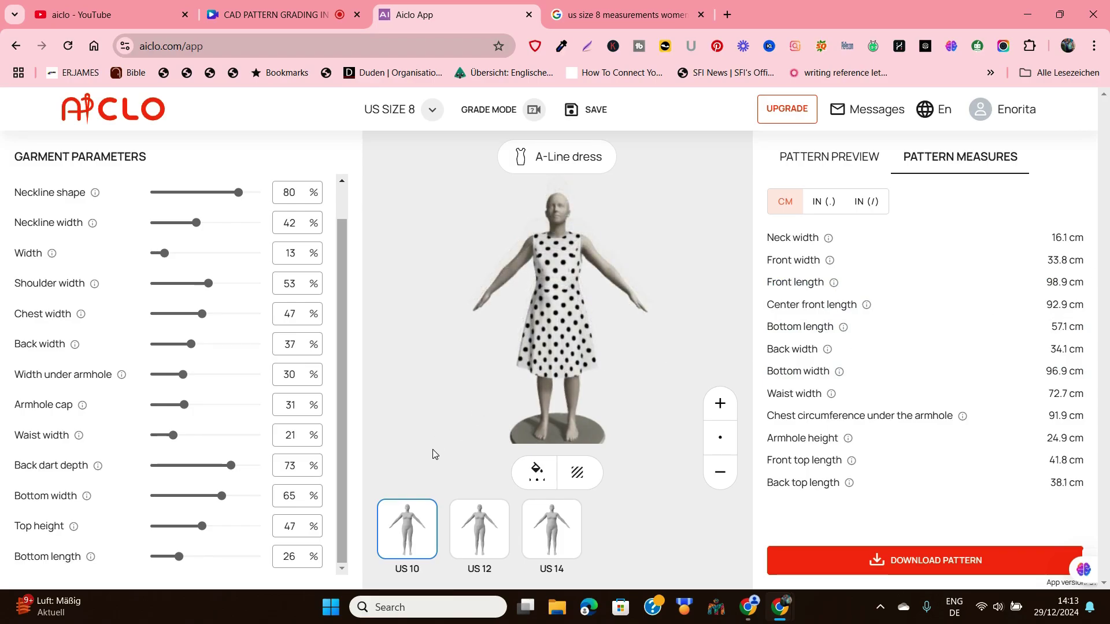
left_click(477, 533)
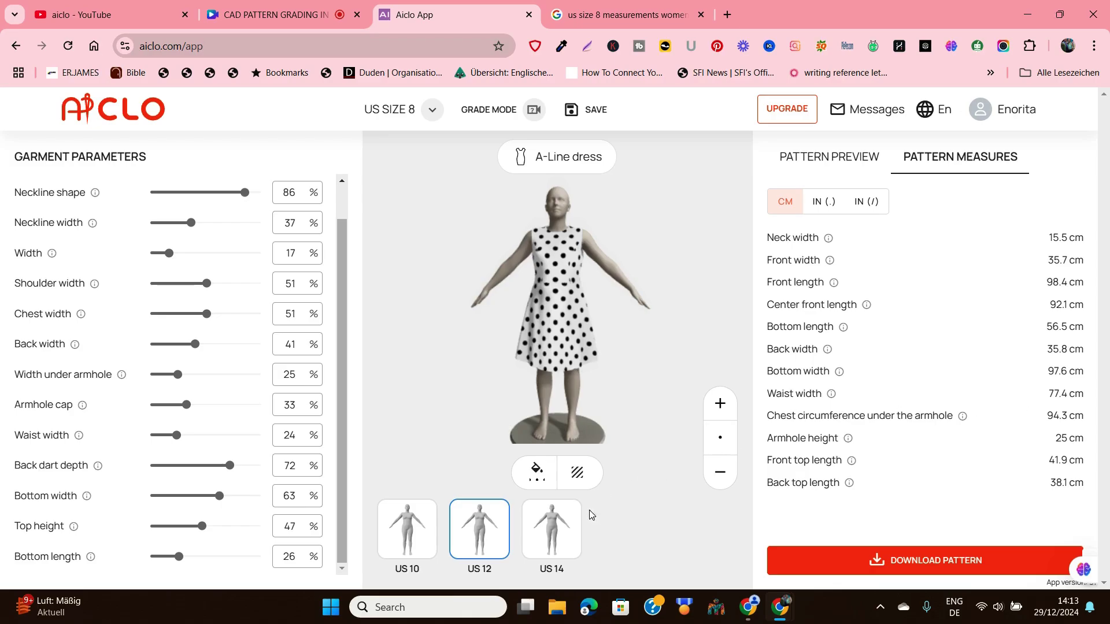
left_click(557, 538)
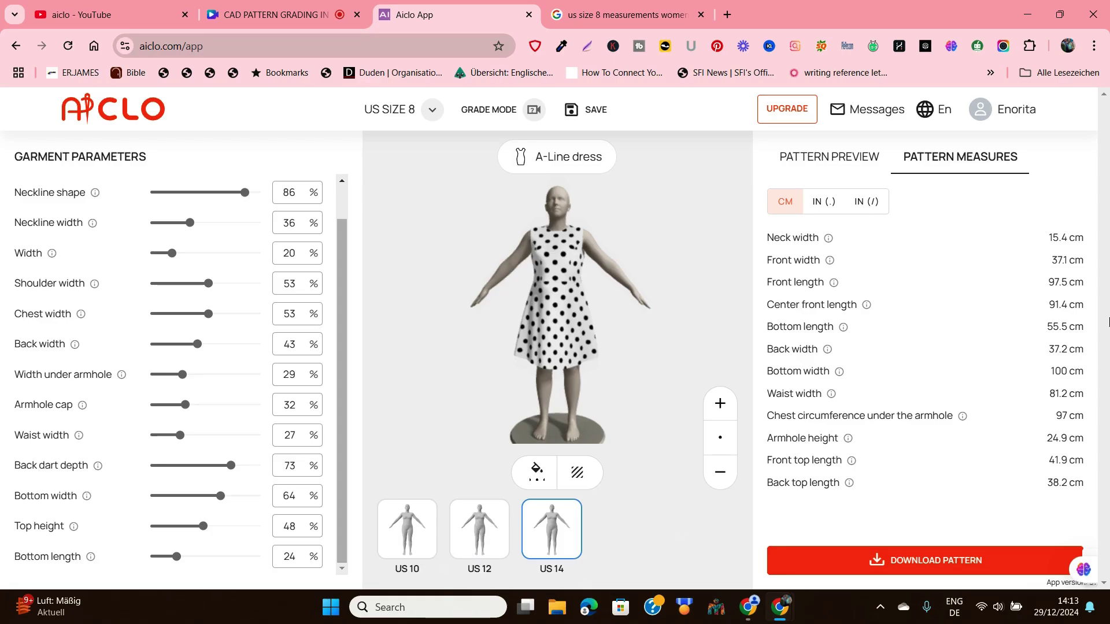
- Show the pattern preview of the US 14 dress and download its sewing instructions as a PDF file
left_click(838, 159)
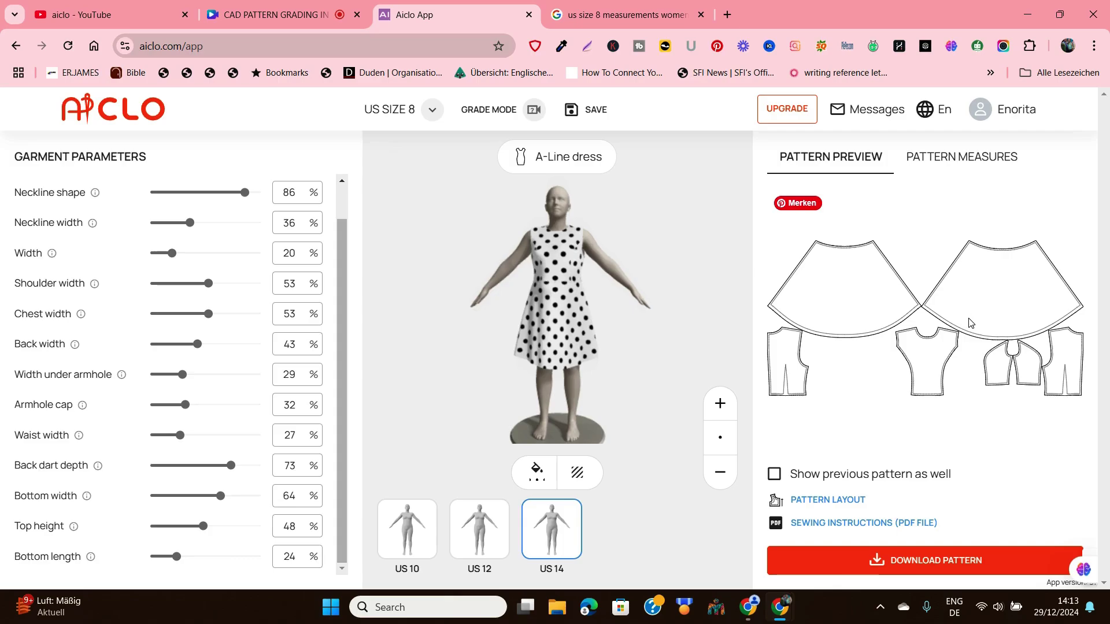
left_click(829, 525)
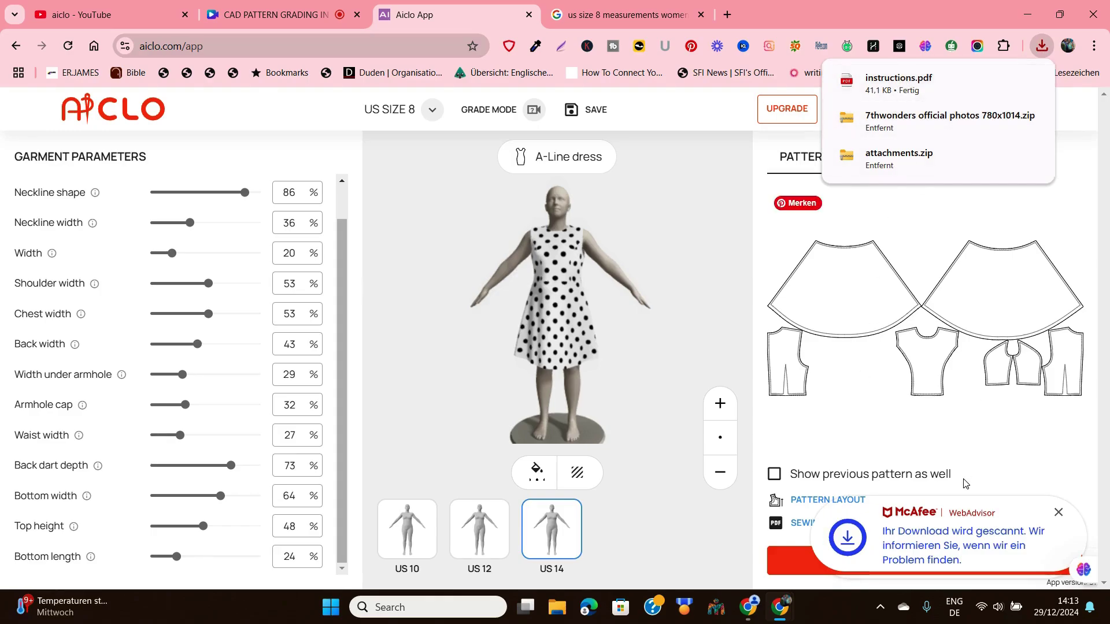
left_click(1059, 514)
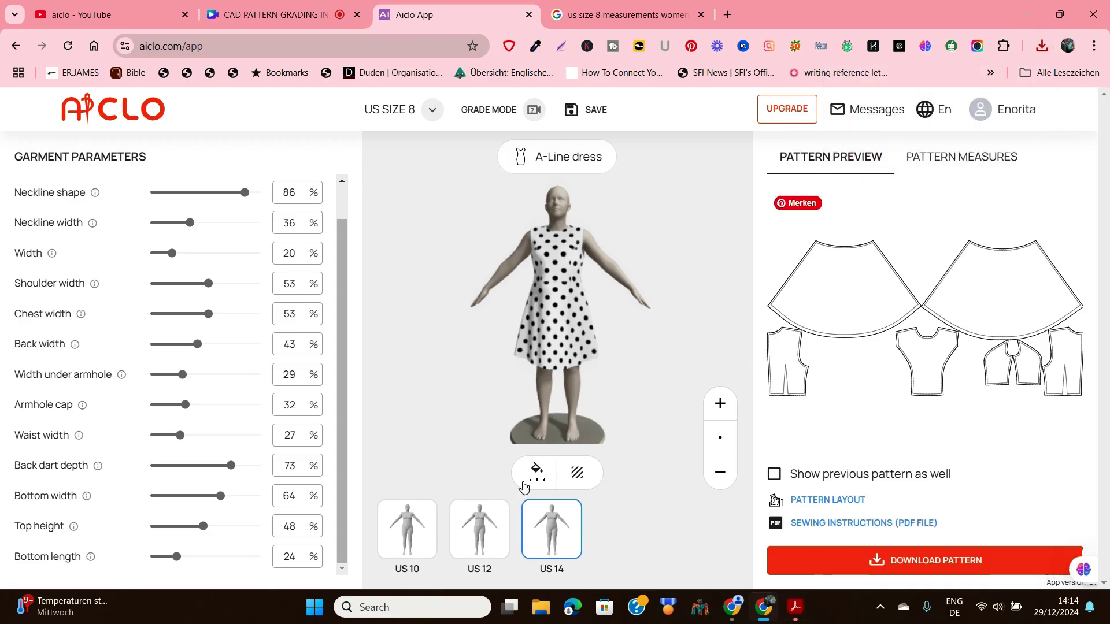
- Download the graded pattern as A4 PDF in centimetres with 1.0 cm pattern allowance, 2.0 cm hem allowance and paper saving mode
left_click(945, 567)
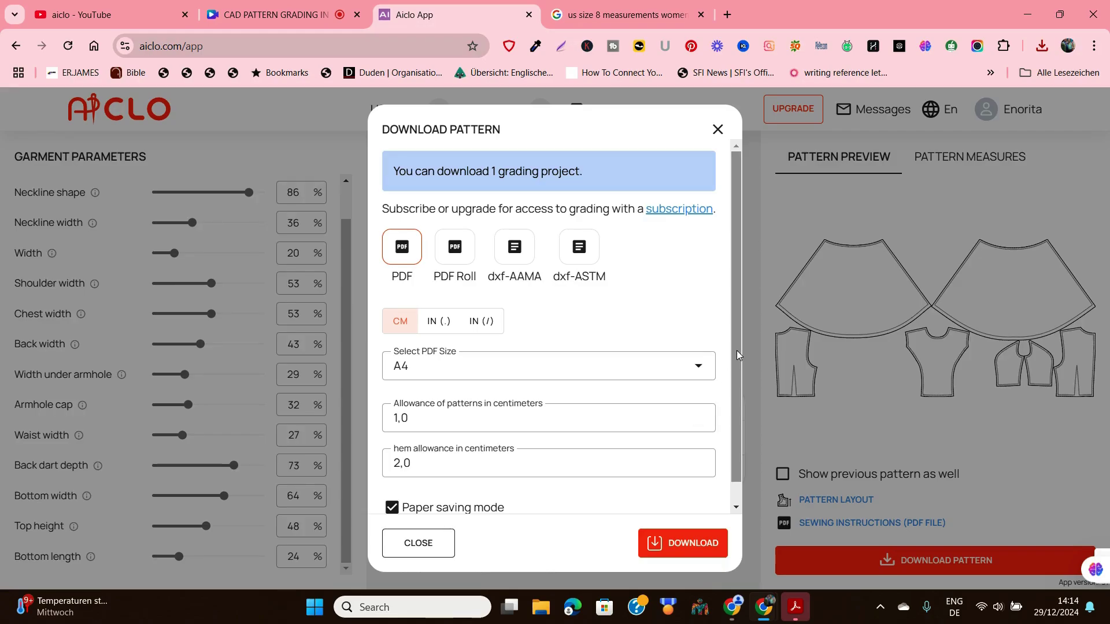
left_click_drag(736, 351, 738, 421)
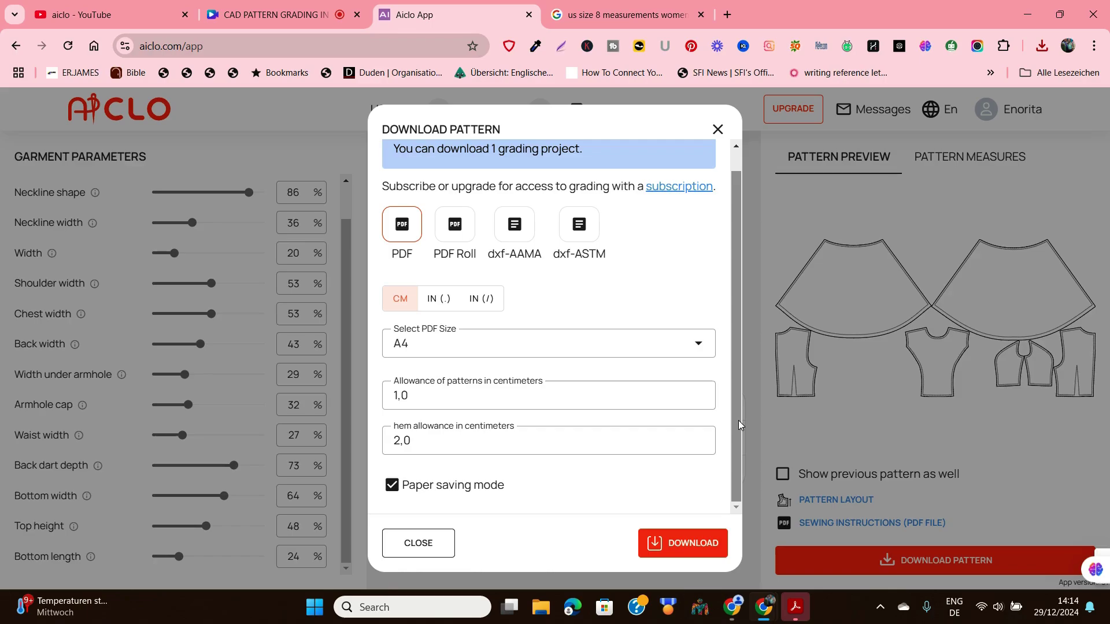
left_click(690, 547)
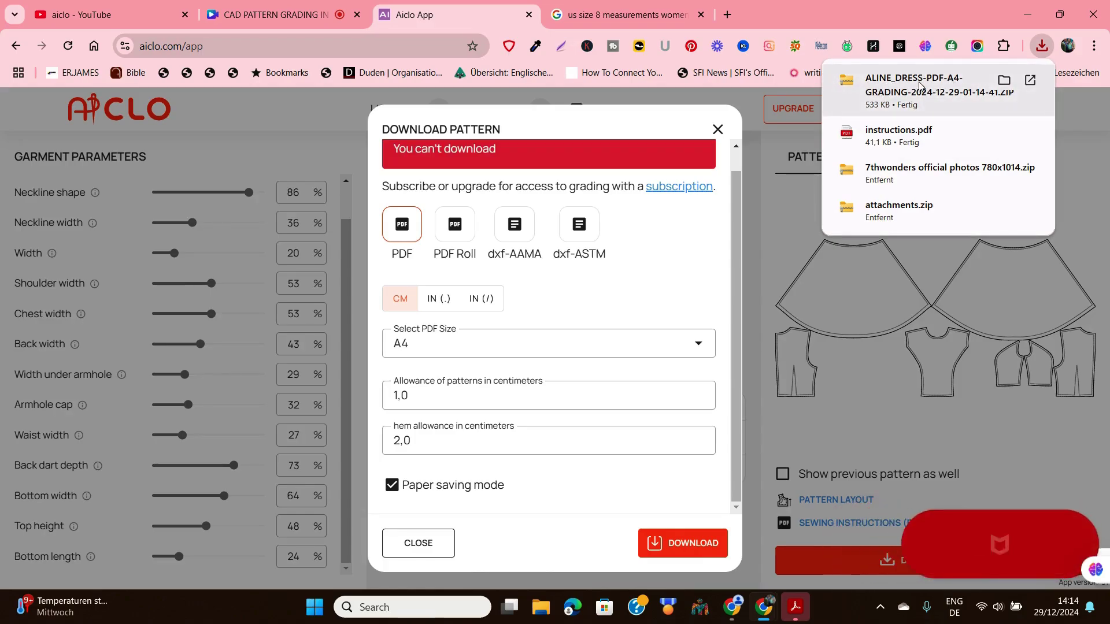
- Open the downloaded grading ZIP from its folder and look through the pages of the US 10 pattern PDF
left_click(1005, 81)
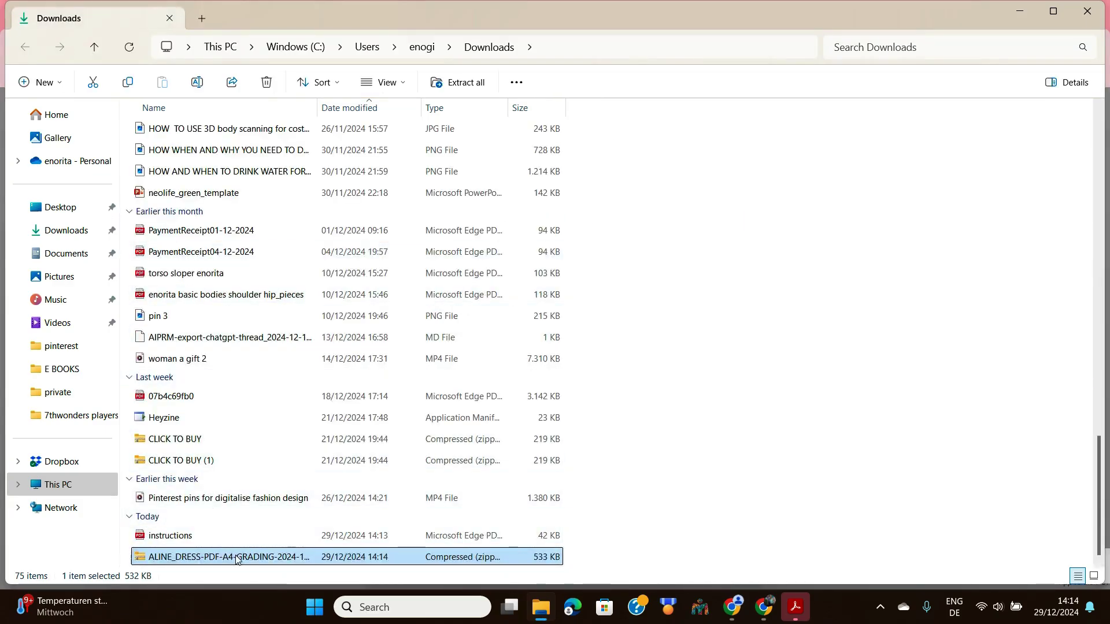
double_click(241, 557)
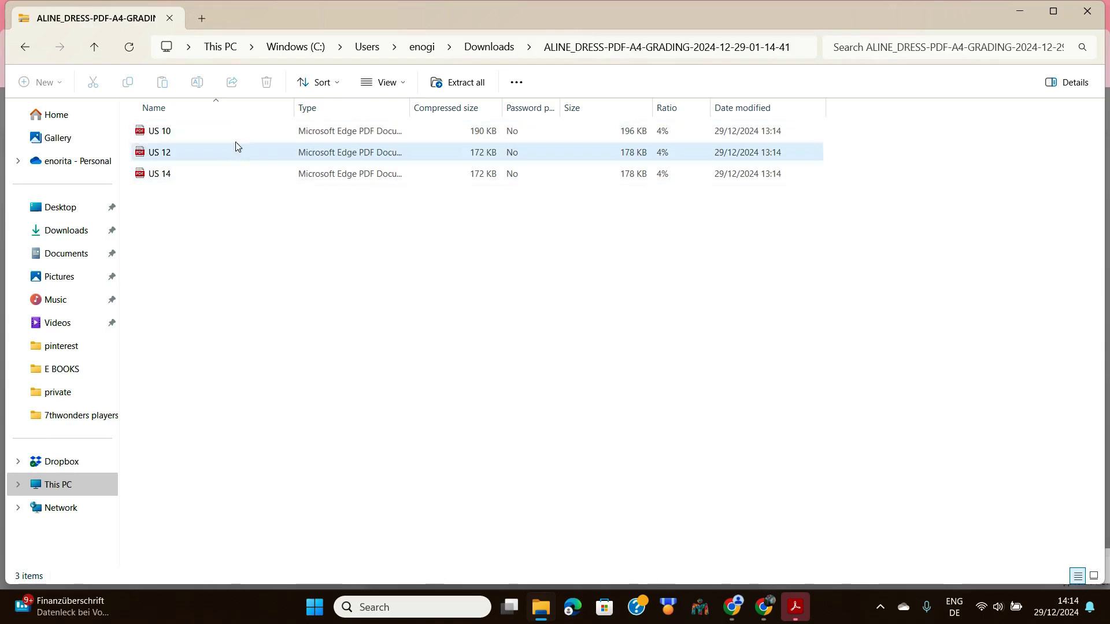
double_click(266, 132)
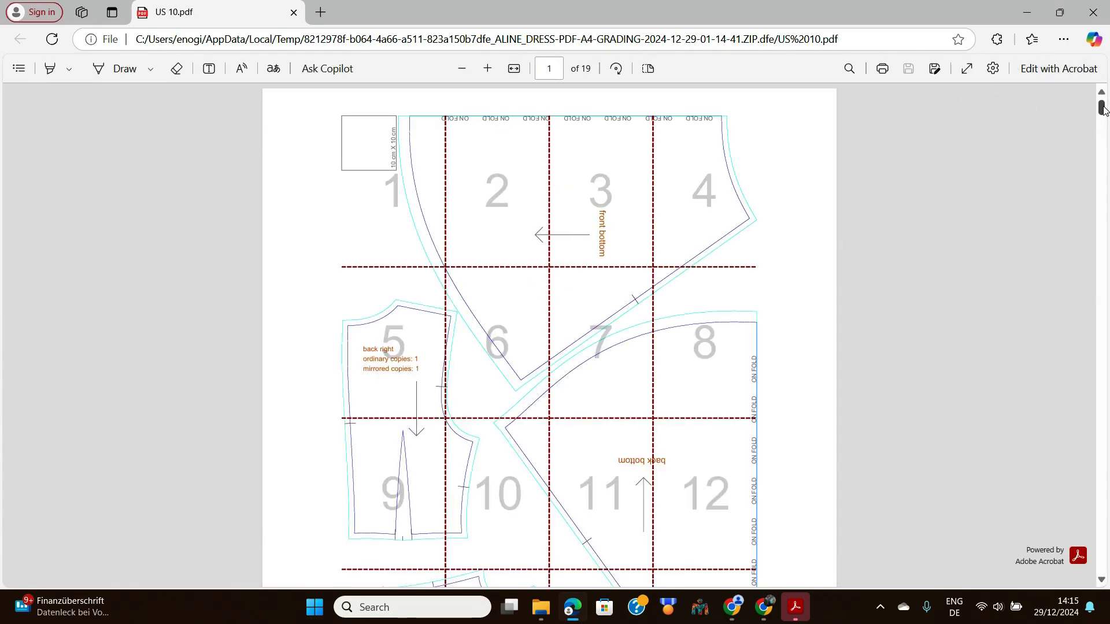
mouse_move(1102, 110)
left_mouse_down()
mouse_move(1102, 137)
mouse_move(1104, 111)
mouse_move(1104, 124)
left_mouse_up()
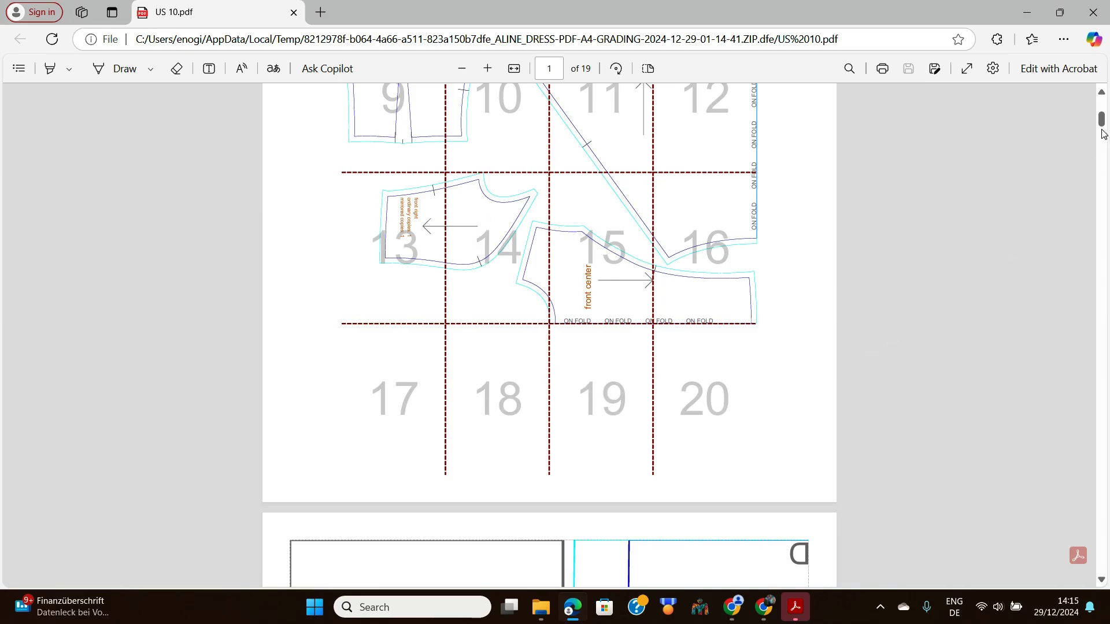
left_click_drag(1103, 128, 1108, 185)
left_click_drag(1107, 203, 1092, 68)
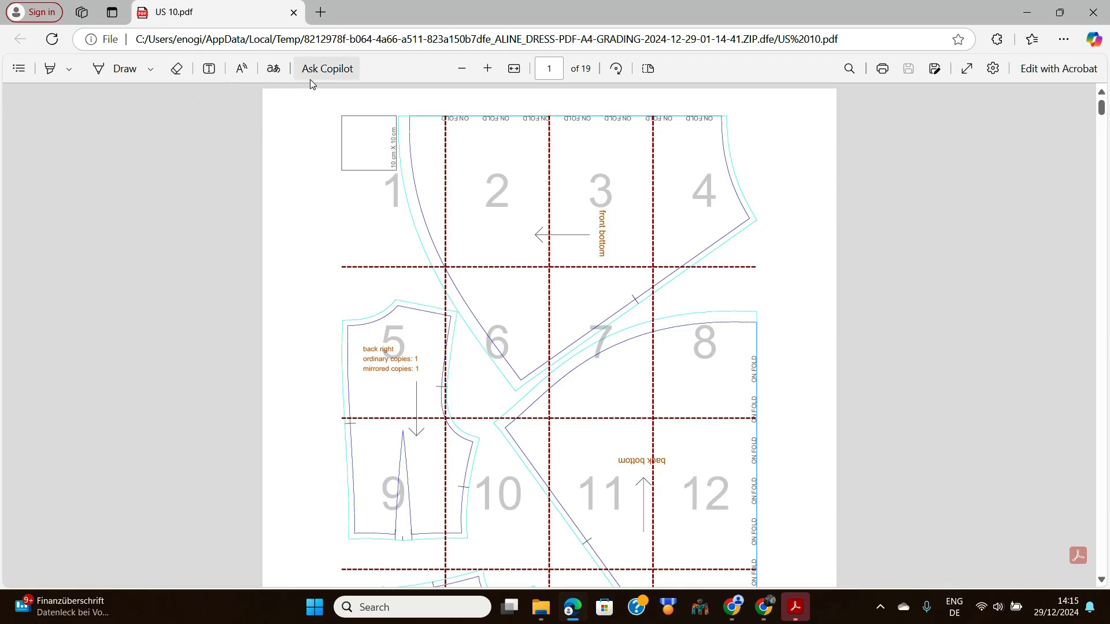
left_click(294, 11)
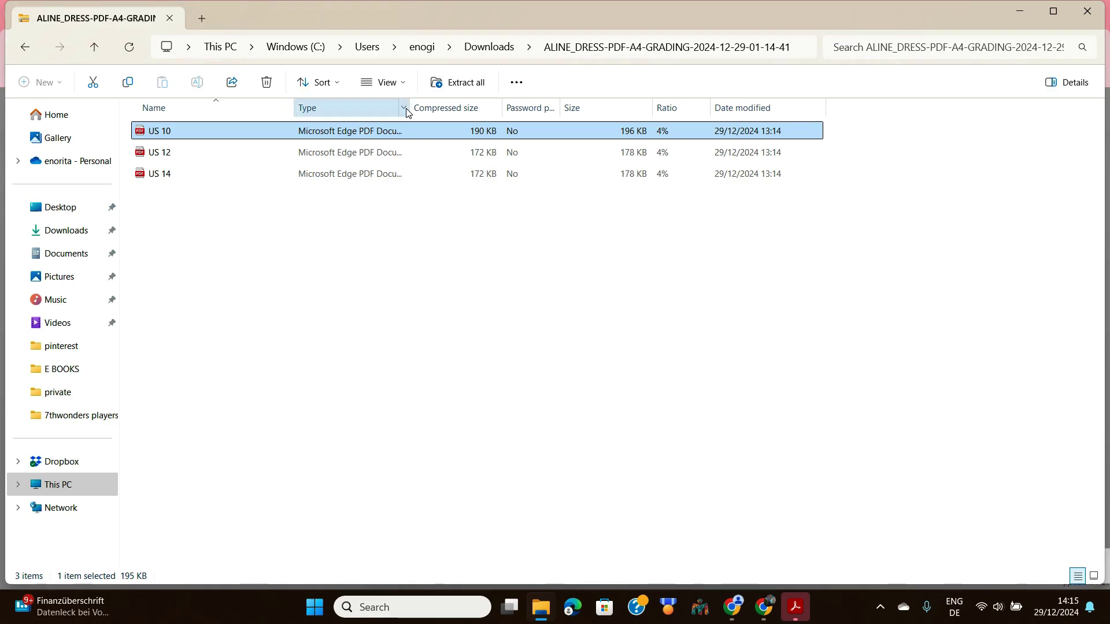
- Open the US 12 pattern PDF from the archive and look through its pages
left_click(223, 161)
double_click(223, 161)
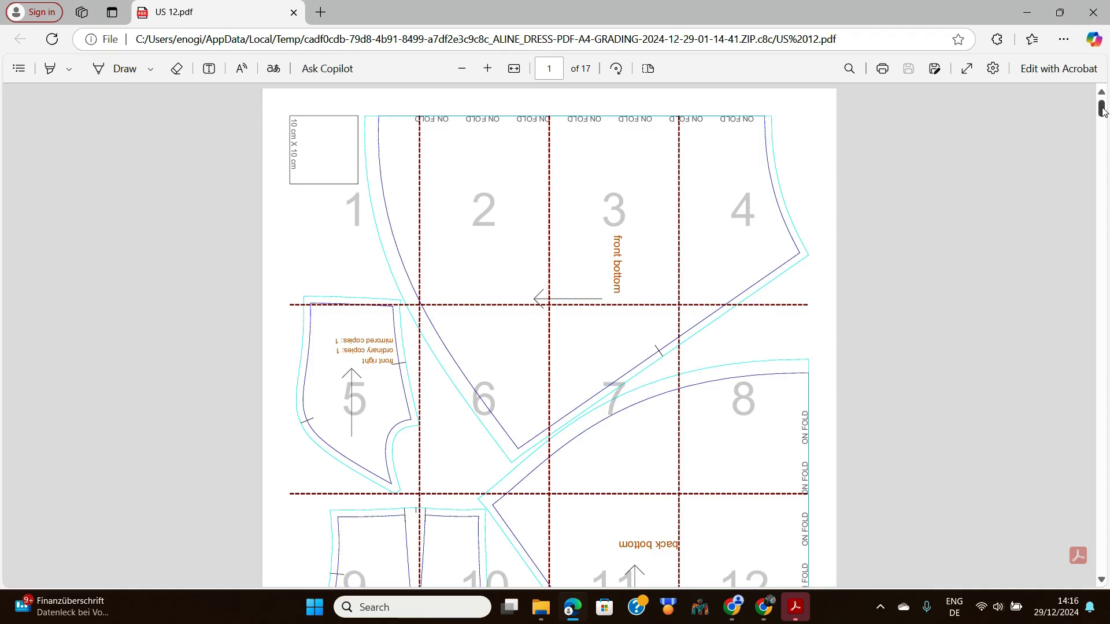
left_click_drag(1103, 111, 1088, 353)
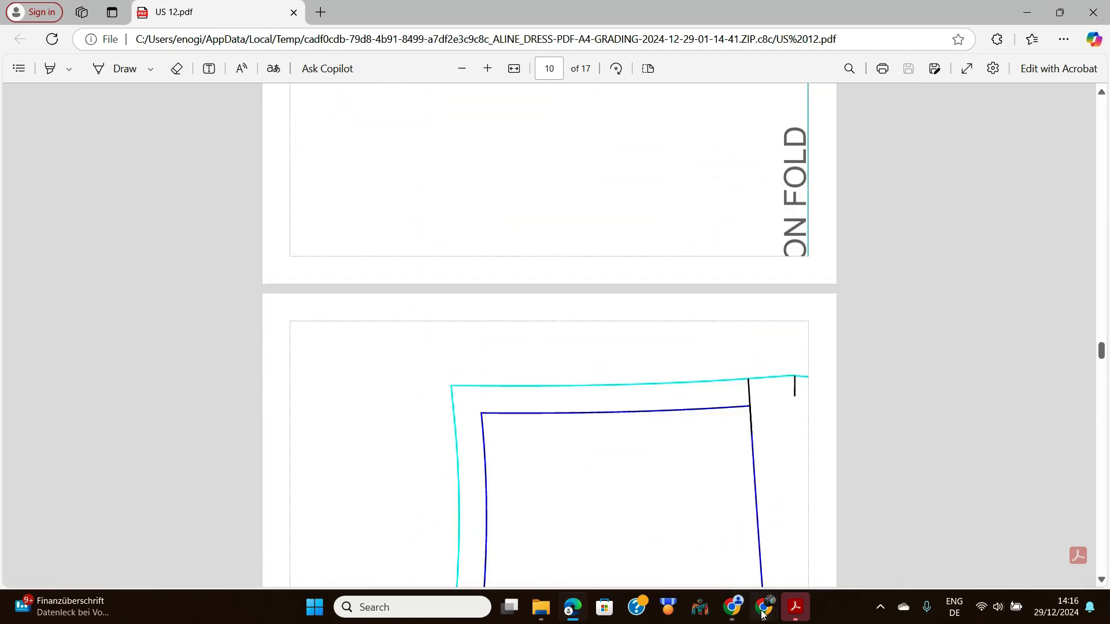
- Switch back to the Aiclo project in Chrome and close the pattern download dialog
mouse_move(763, 615)
left_click(709, 565)
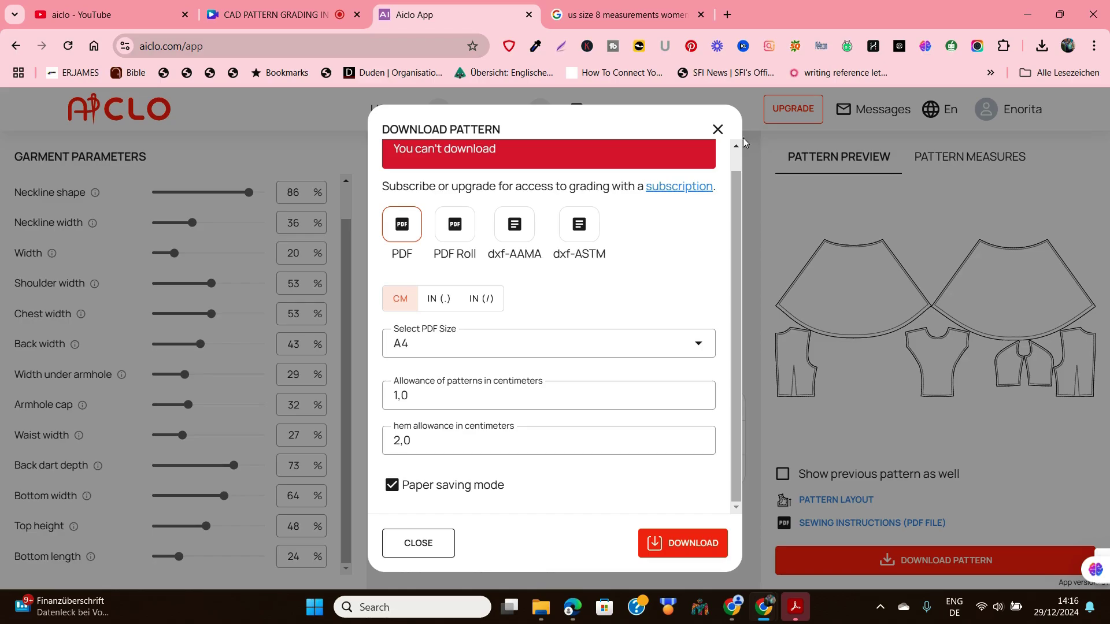
left_click(717, 129)
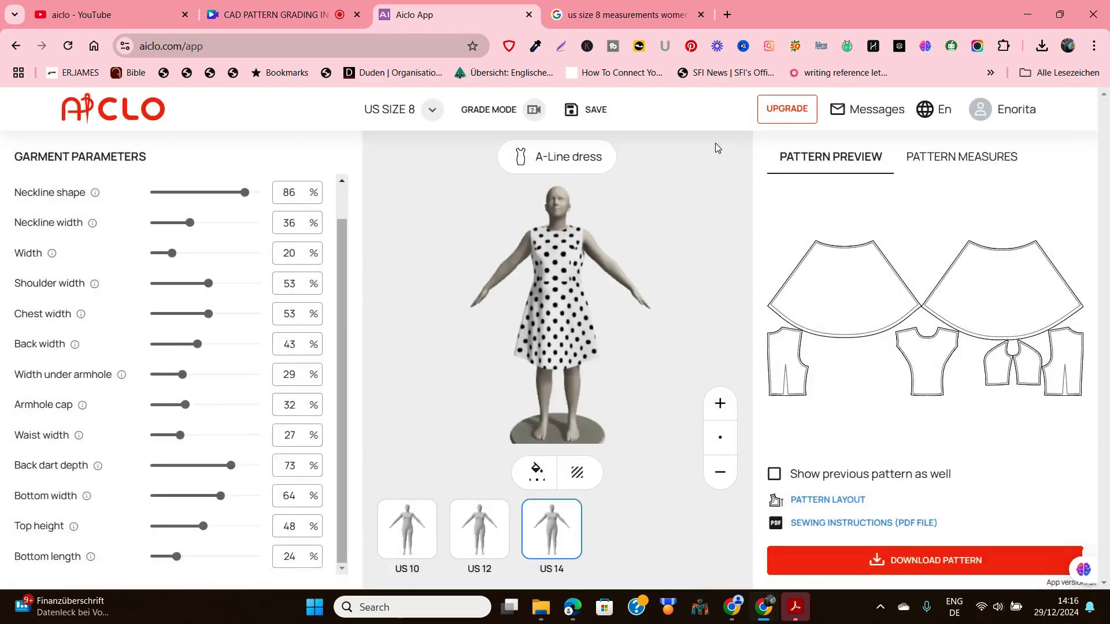